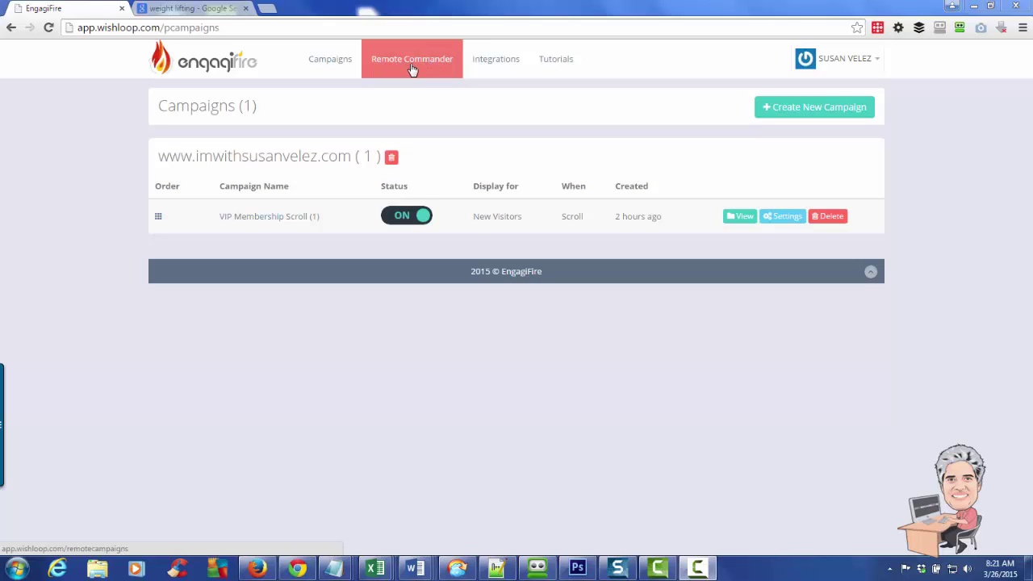
Review the WordPress and universal integration options and the Engagifire tutorials page, returning to the integrations page.
left_click(496, 63)
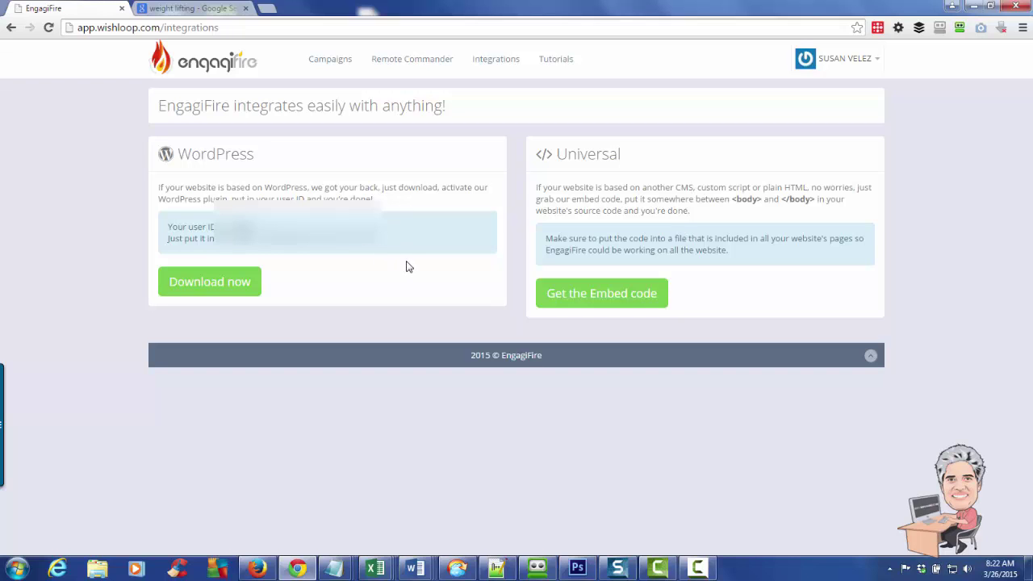
left_click(555, 58)
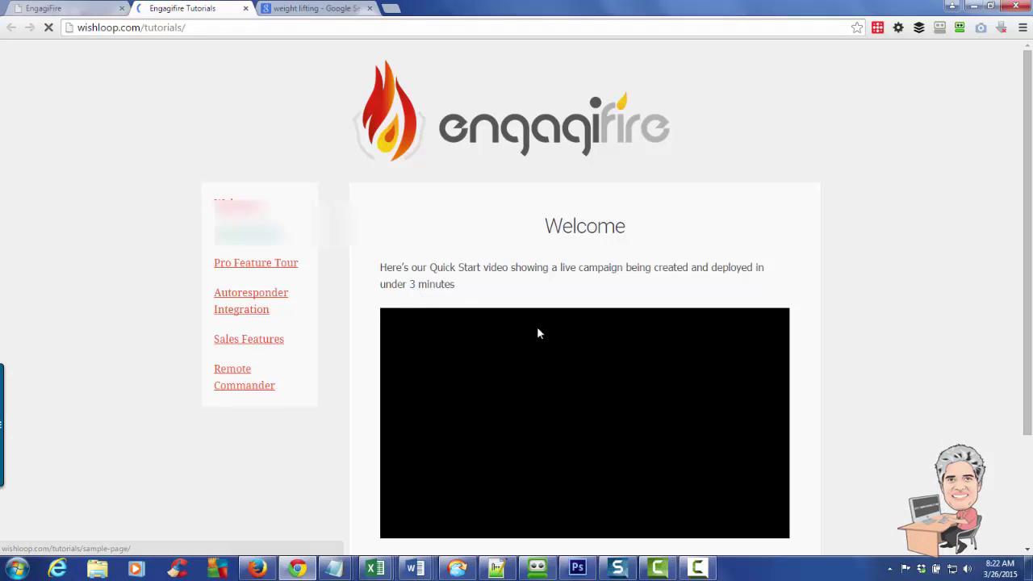
scroll(856, 290, "down", 2)
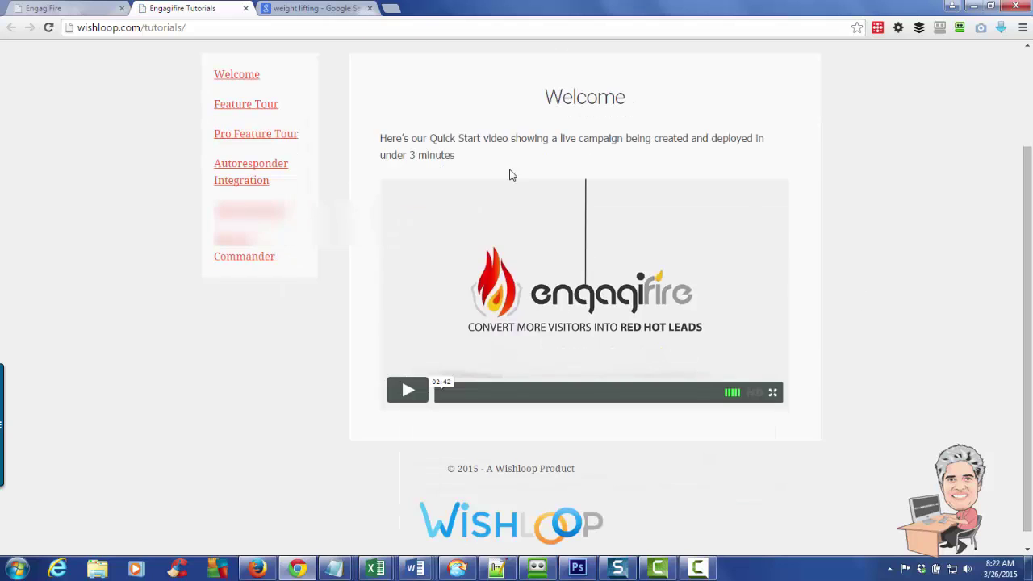
scroll(291, 272, "up", 2)
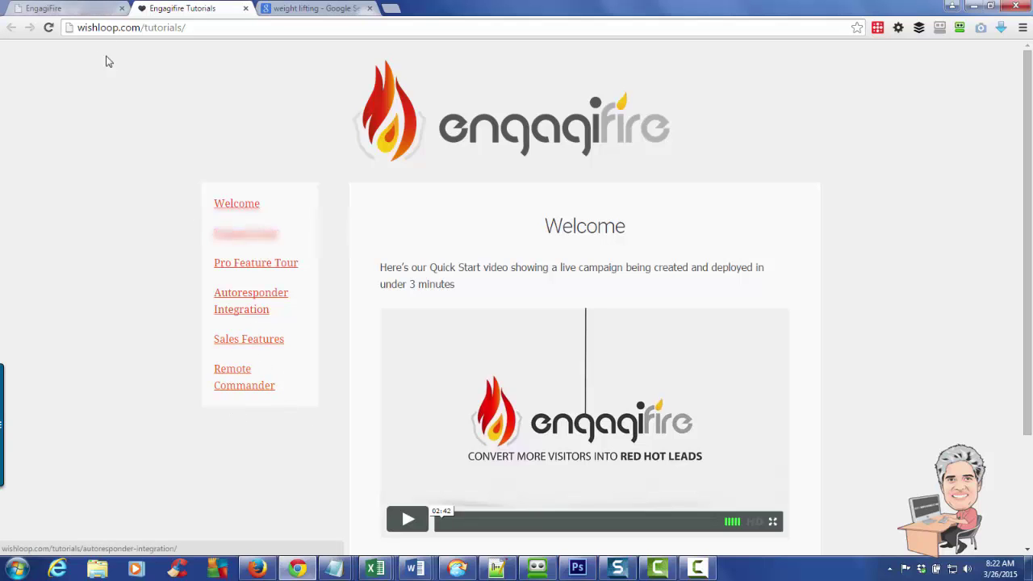
left_click(91, 11)
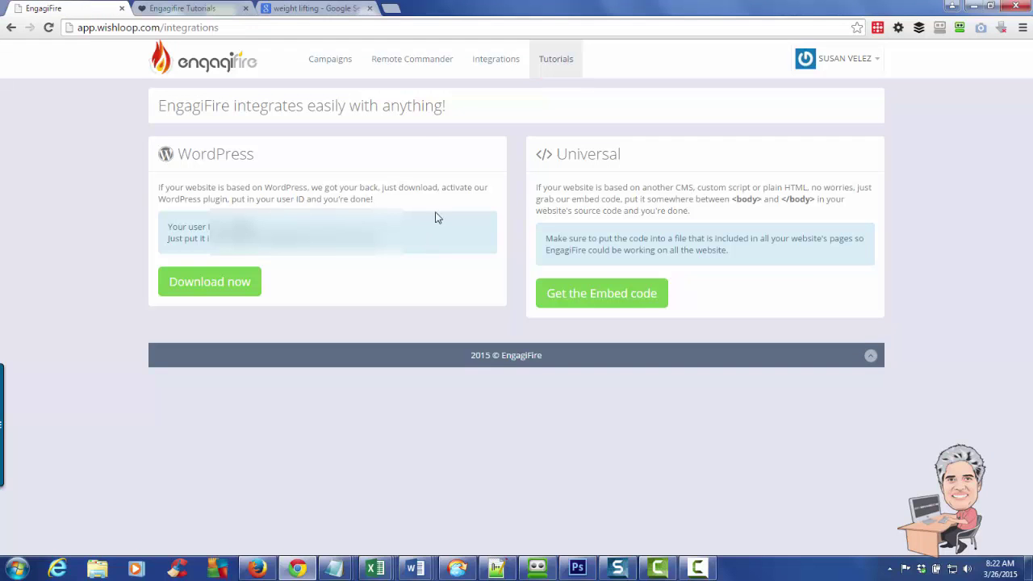
Create a new campaign from the campaigns overview.
left_click(325, 71)
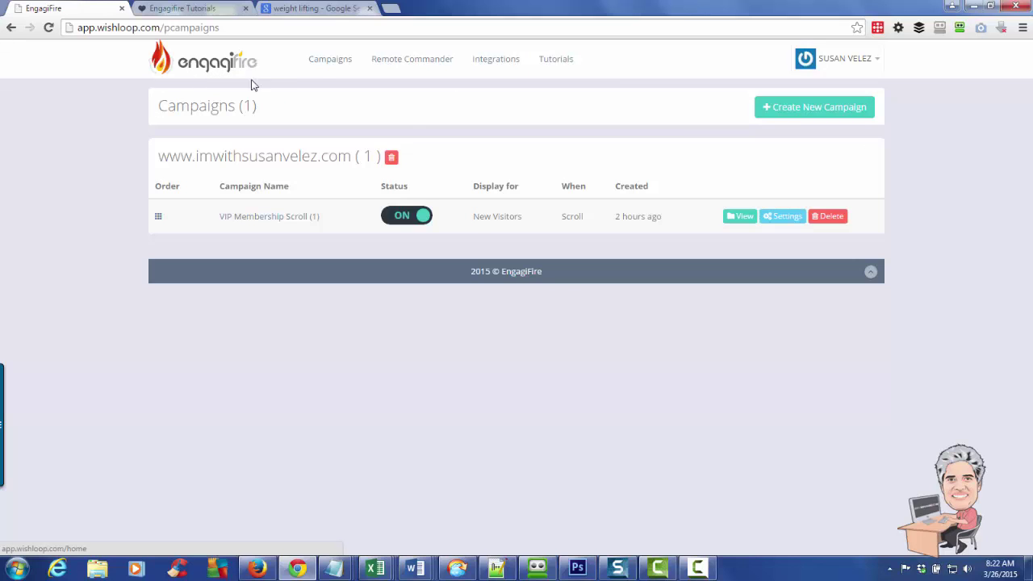
left_click(790, 117)
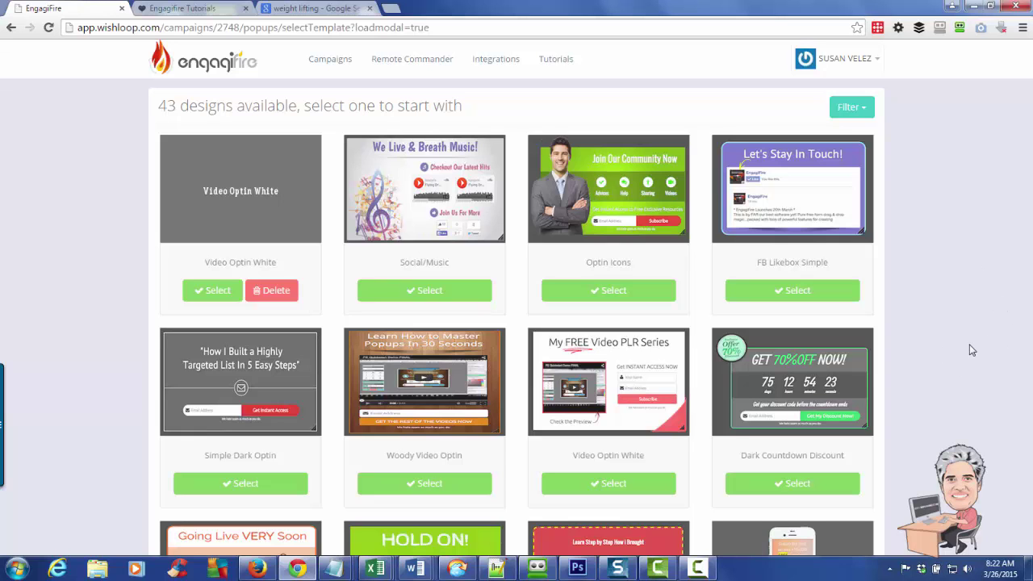
Browse the gallery of popup designs down to the Paypal Example template.
scroll(969, 331, "down", 4)
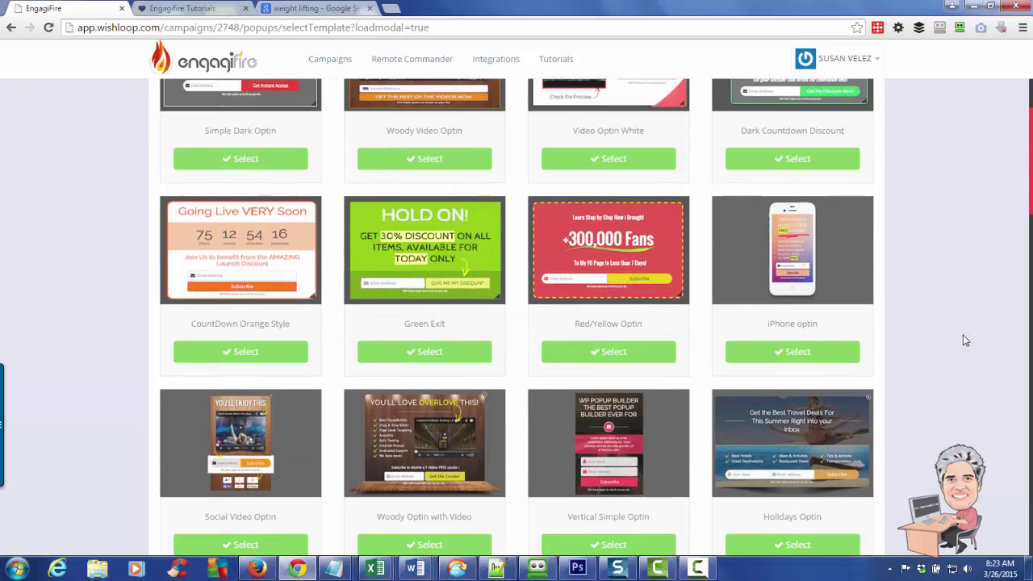
scroll(952, 285, "up", 4)
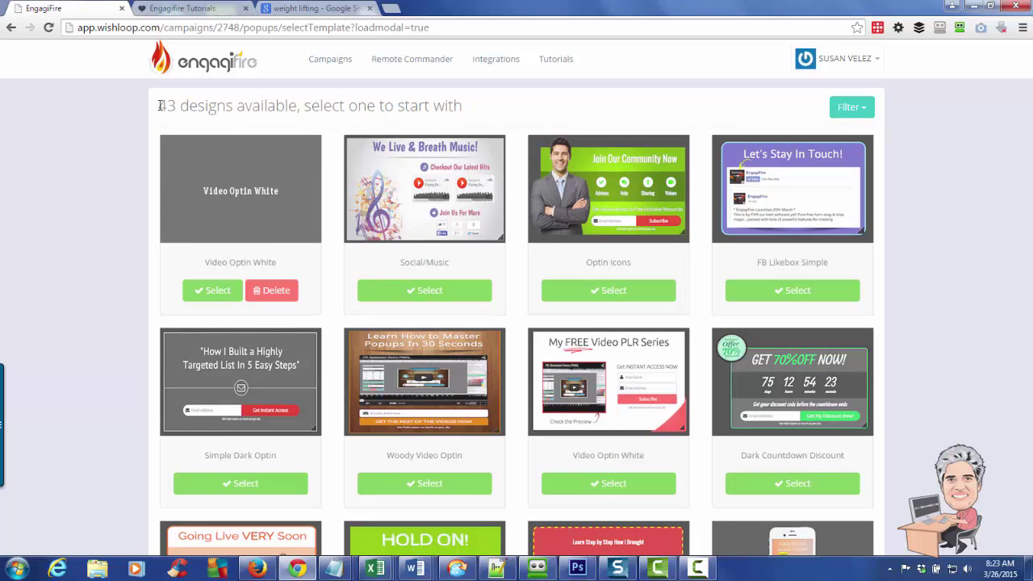
left_click_drag(158, 106, 174, 105)
scroll(944, 265, "down", 3)
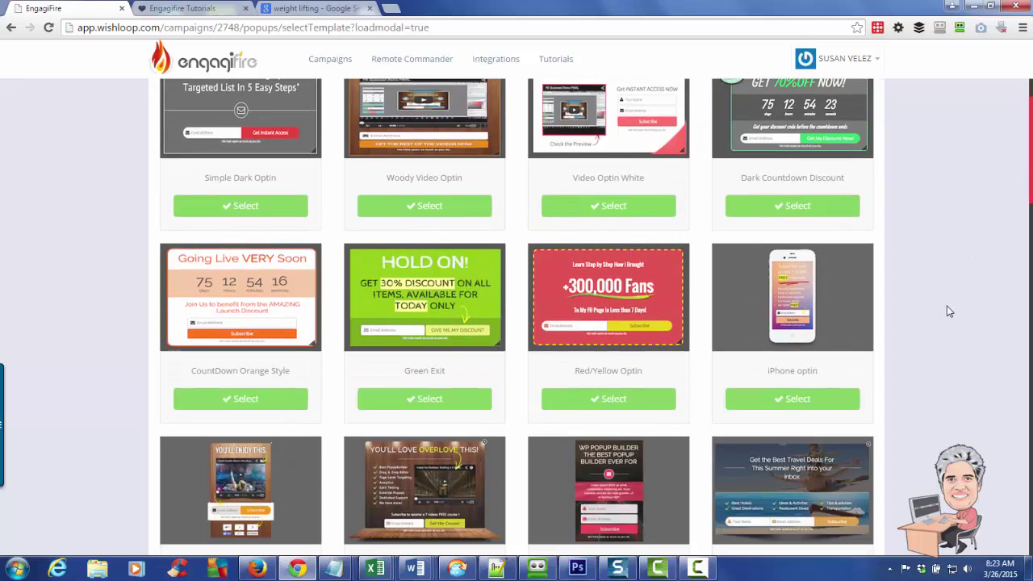
scroll(949, 311, "down", 6)
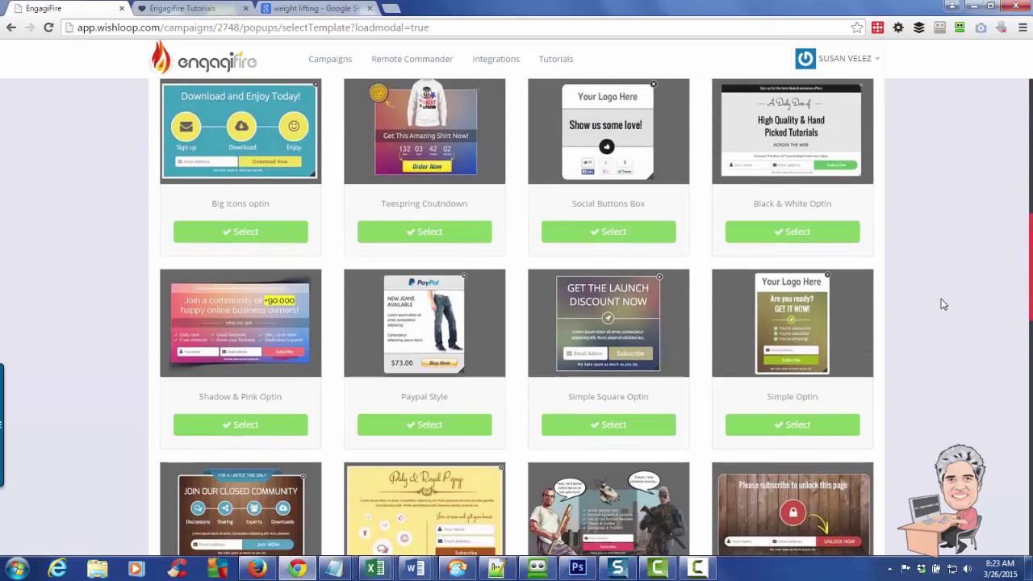
scroll(941, 304, "down", 3)
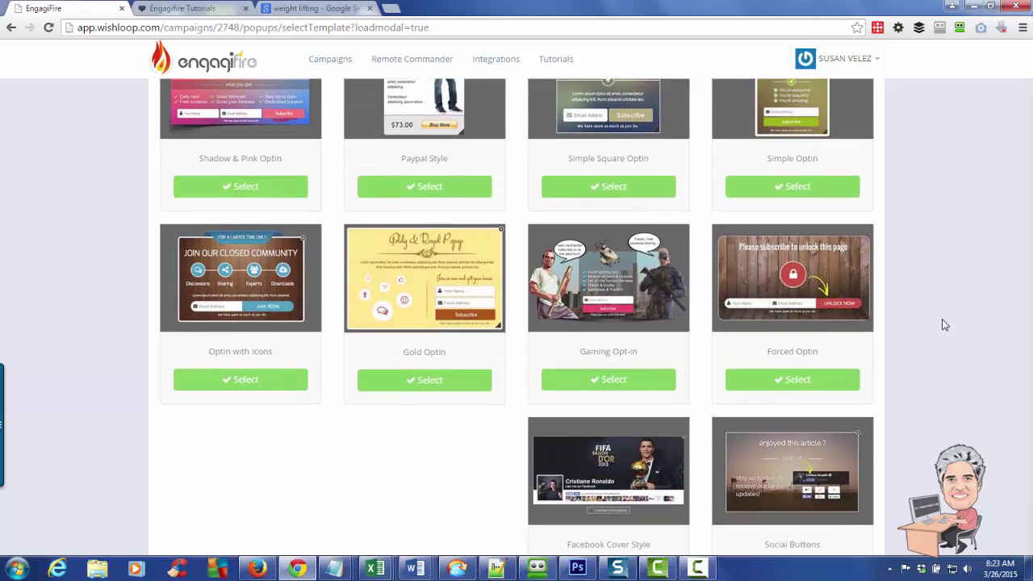
scroll(944, 324, "down", 4)
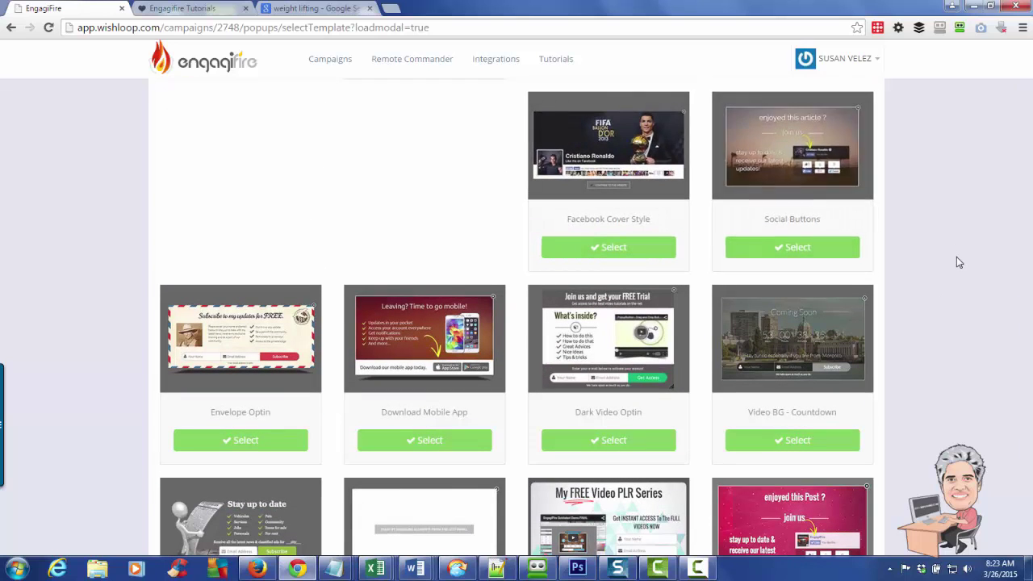
scroll(957, 277, "down", 1)
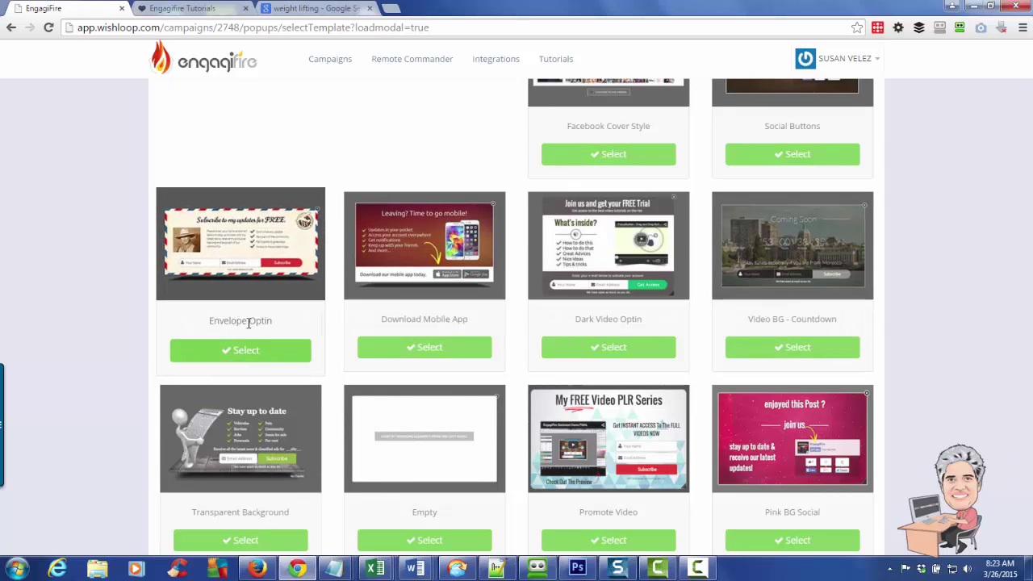
scroll(933, 288, "down", 1)
scroll(934, 288, "down", 4)
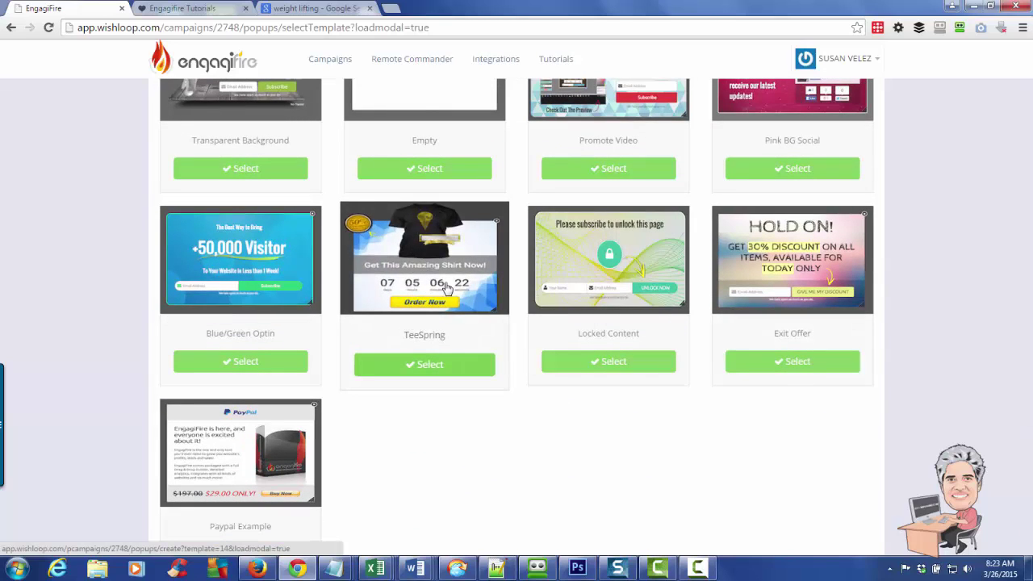
scroll(946, 340, "down", 2)
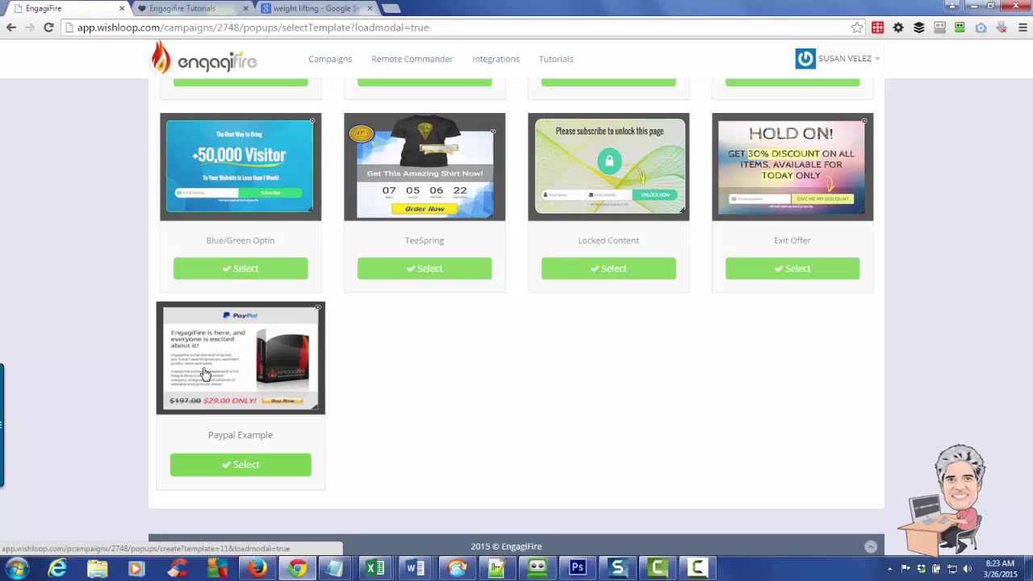
Choose the Holidays Optin template as the starting design for the popup.
scroll(928, 290, "up", 2)
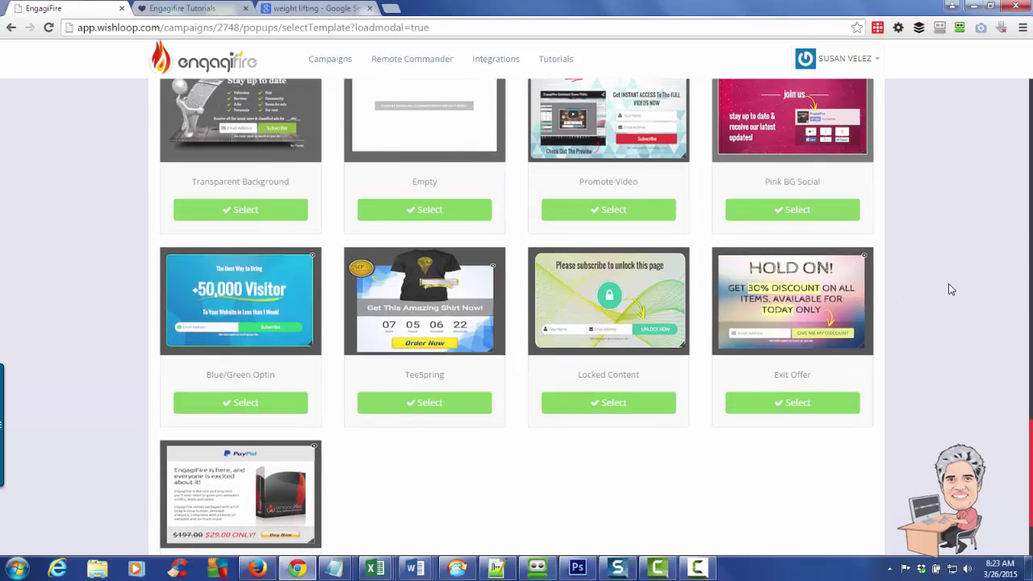
scroll(950, 289, "up", 4)
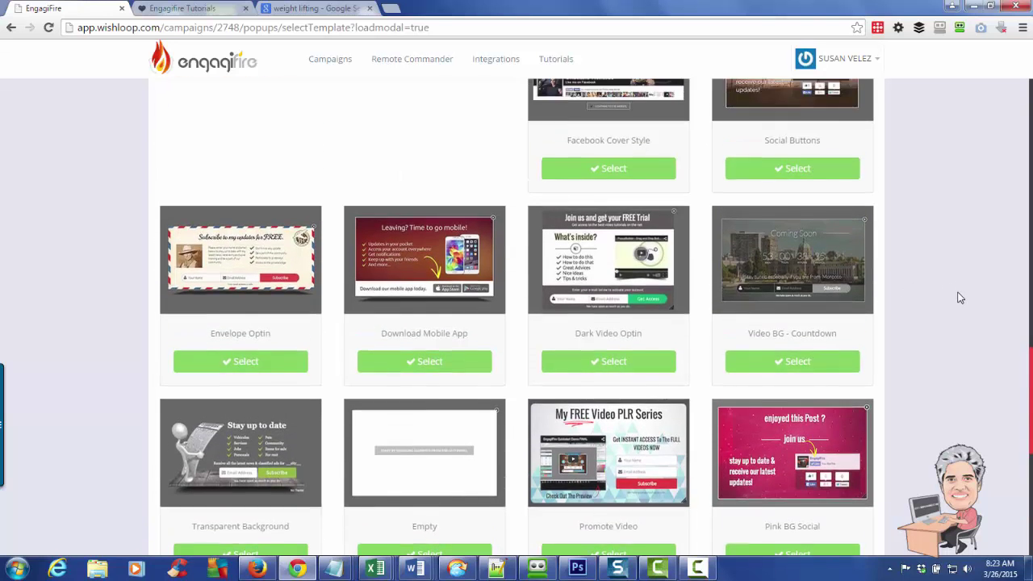
scroll(963, 296, "up", 5)
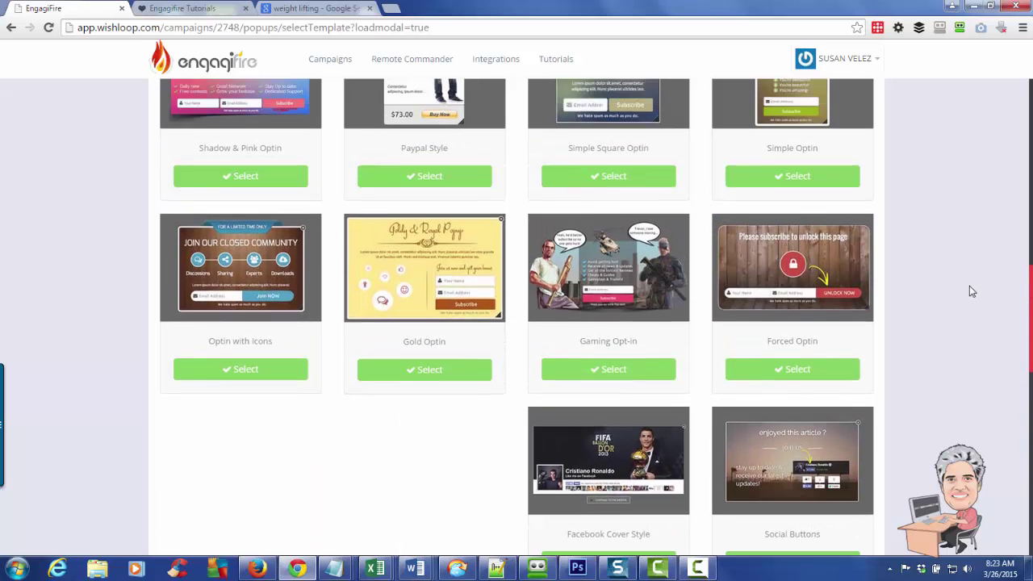
scroll(983, 235, "up", 2)
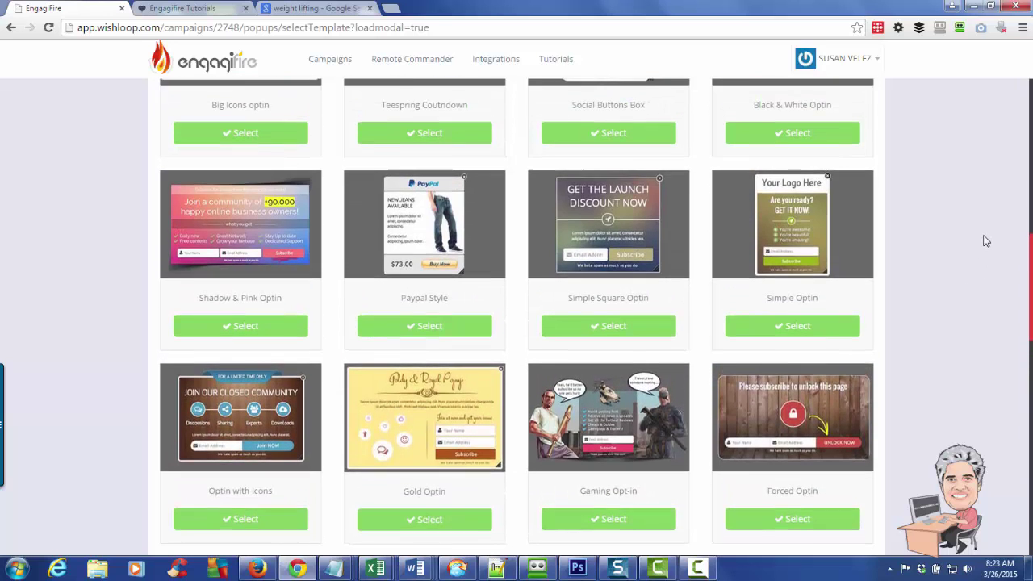
scroll(982, 240, "up", 2)
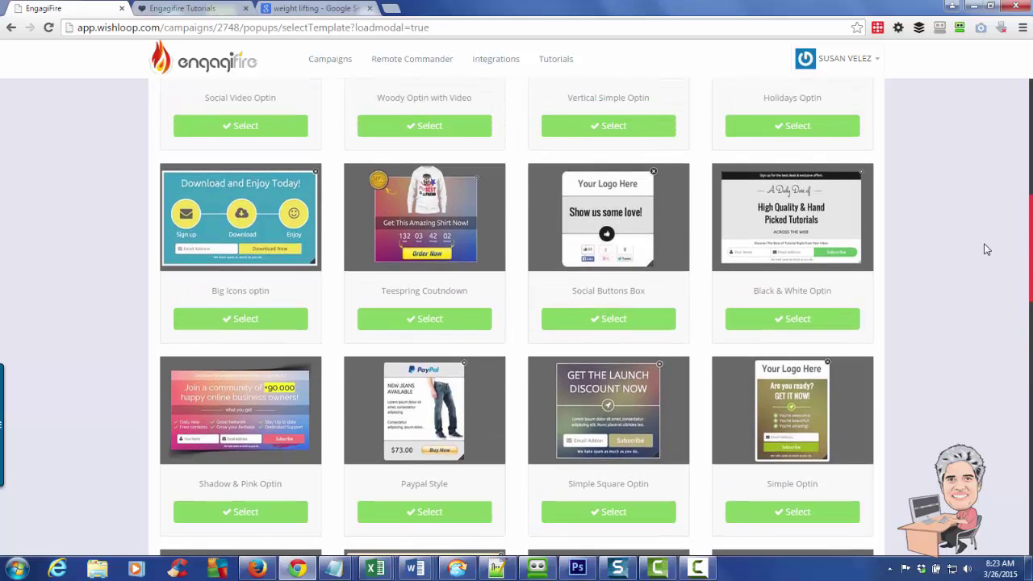
scroll(985, 246, "up", 2)
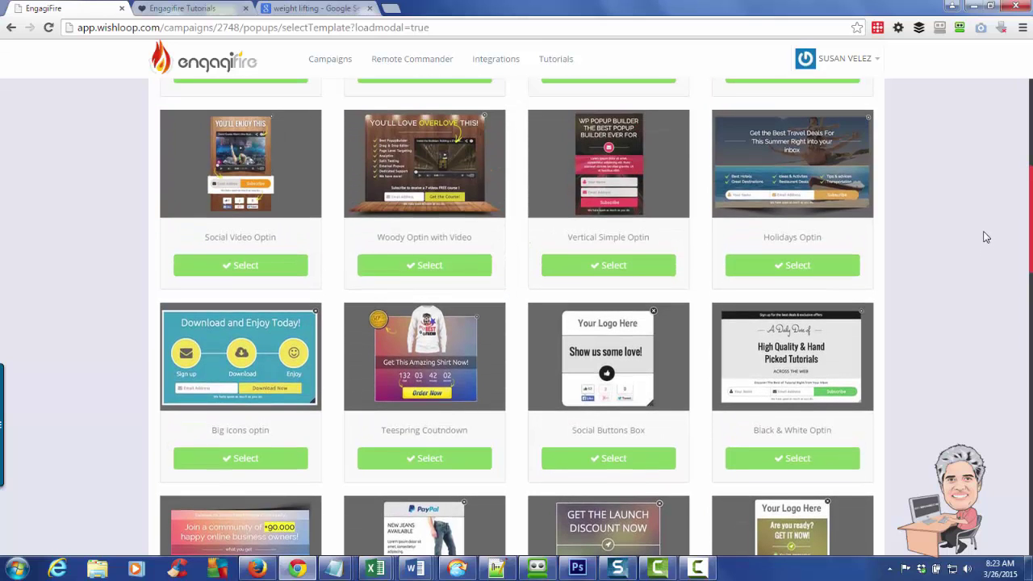
scroll(984, 237, "up", 1)
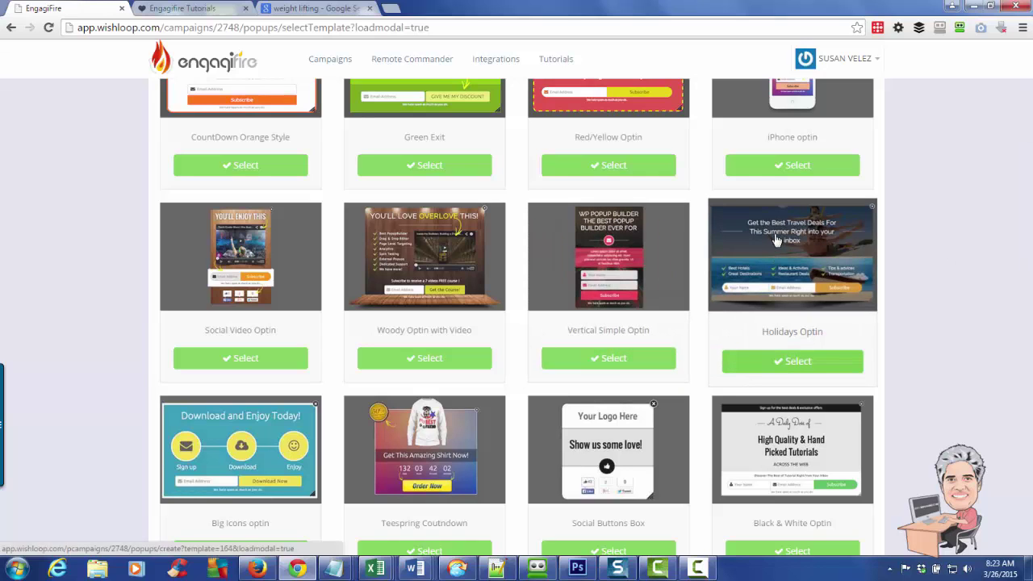
left_click(797, 236)
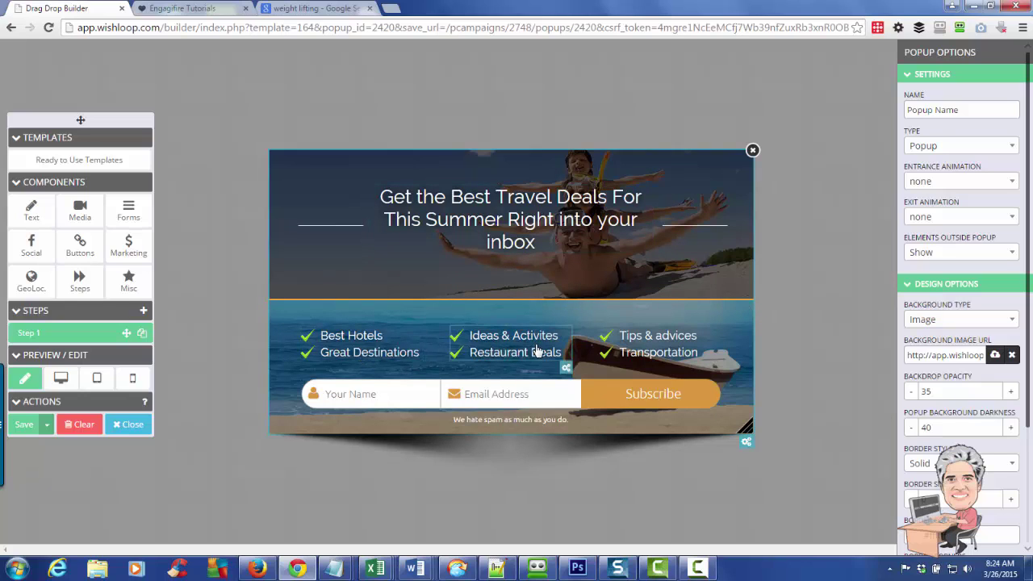
Open the settings of the middle checkmark list with "Ideas & Activites" and "Restaurant Deals".
left_click(565, 364)
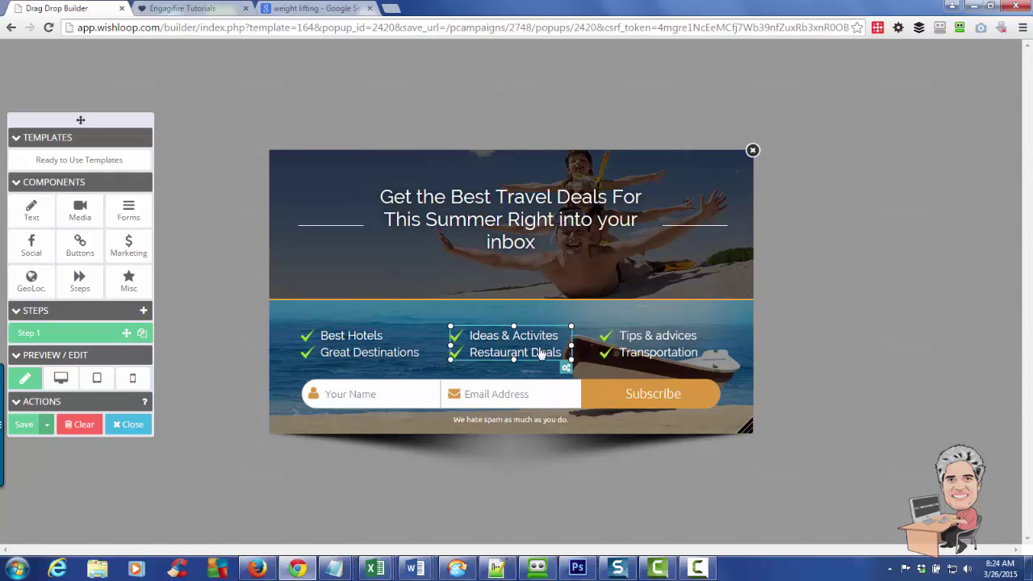
left_click(566, 367)
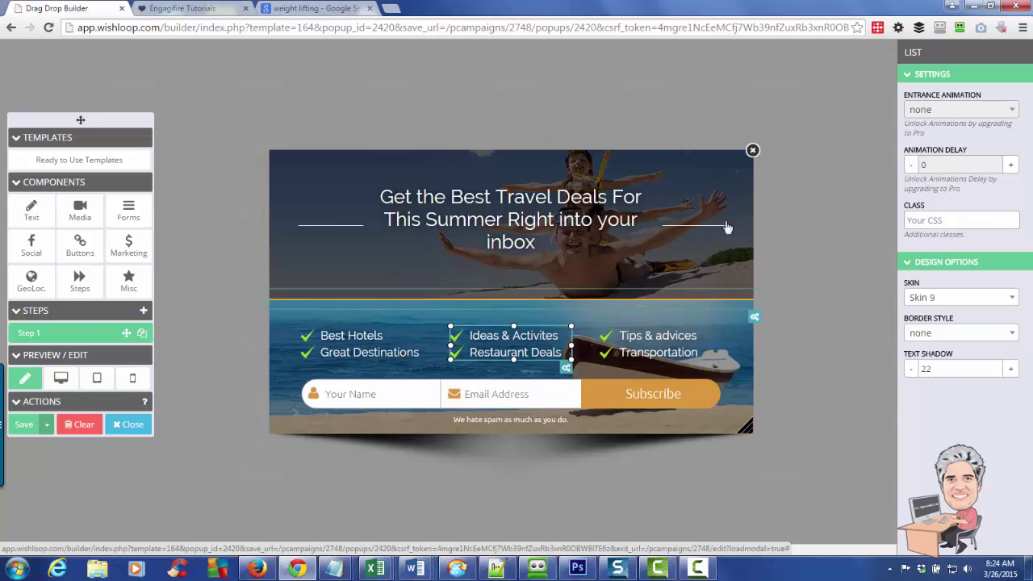
Try Skin 7 and Skin 10 as the bullet style of the middle list.
left_click(1008, 306)
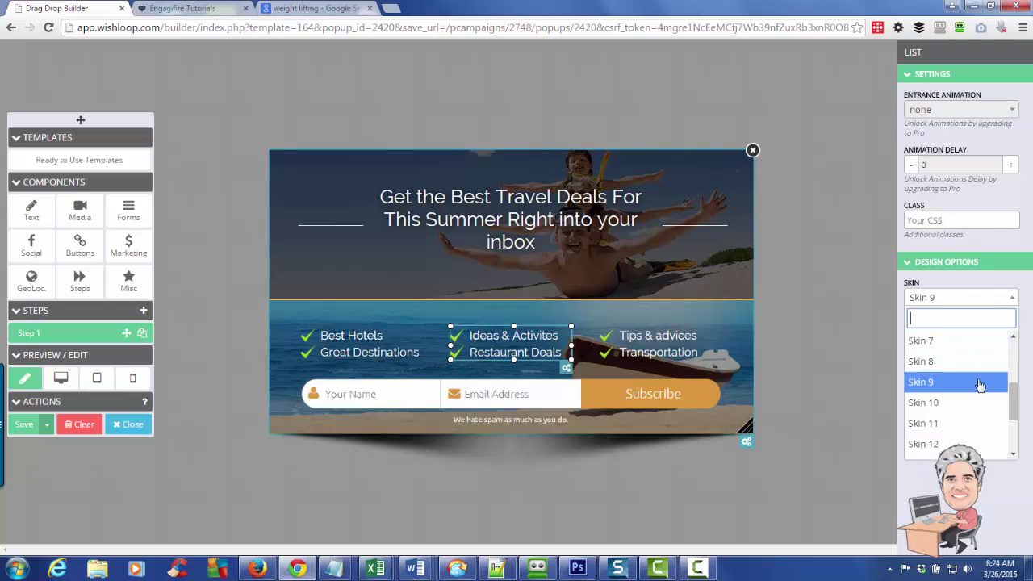
left_click(925, 347)
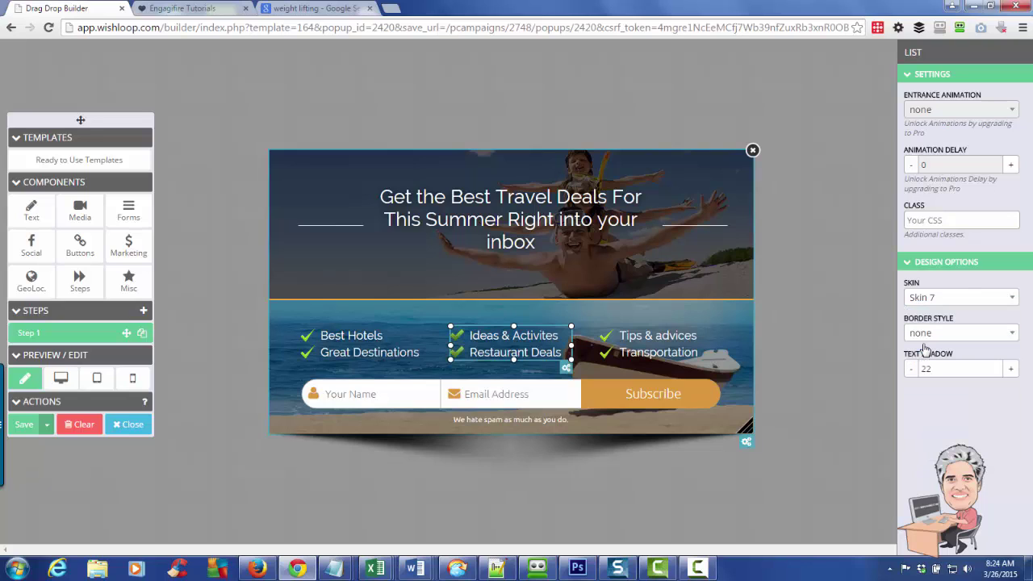
left_click(999, 299)
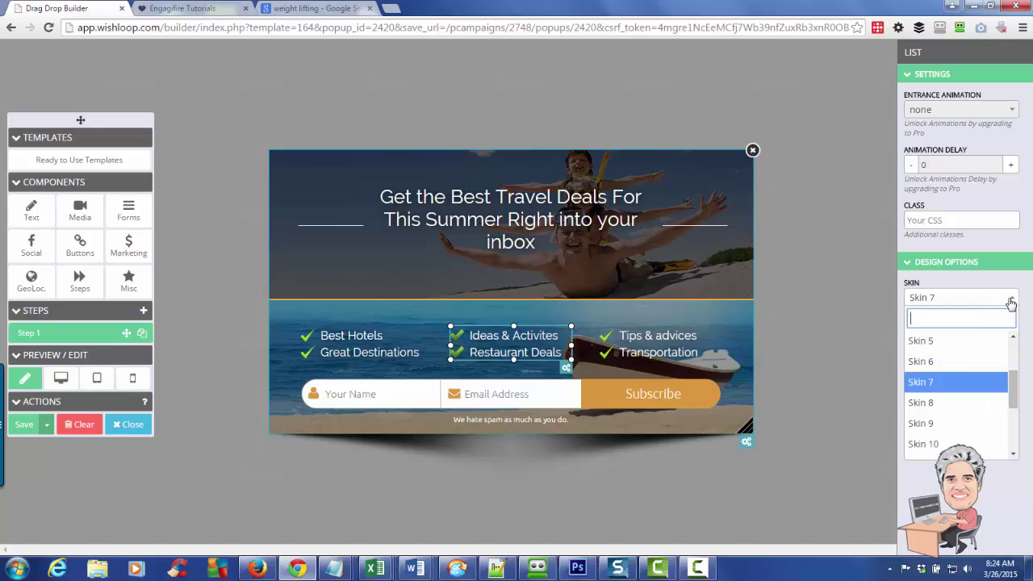
left_click(927, 444)
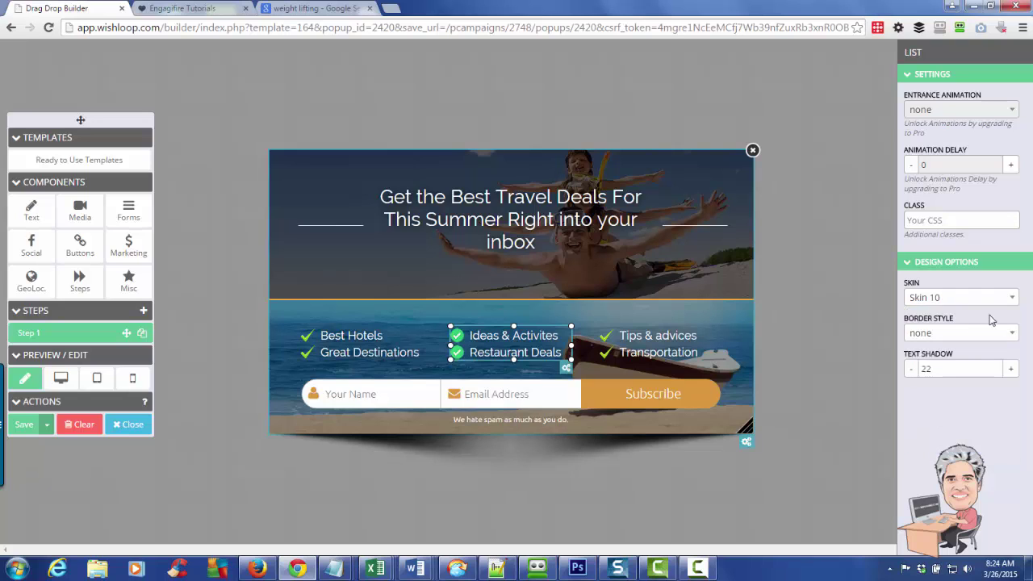
Set the middle list's bullet style to Skin 17.
left_click(1010, 300)
scroll(988, 387, "down", 2)
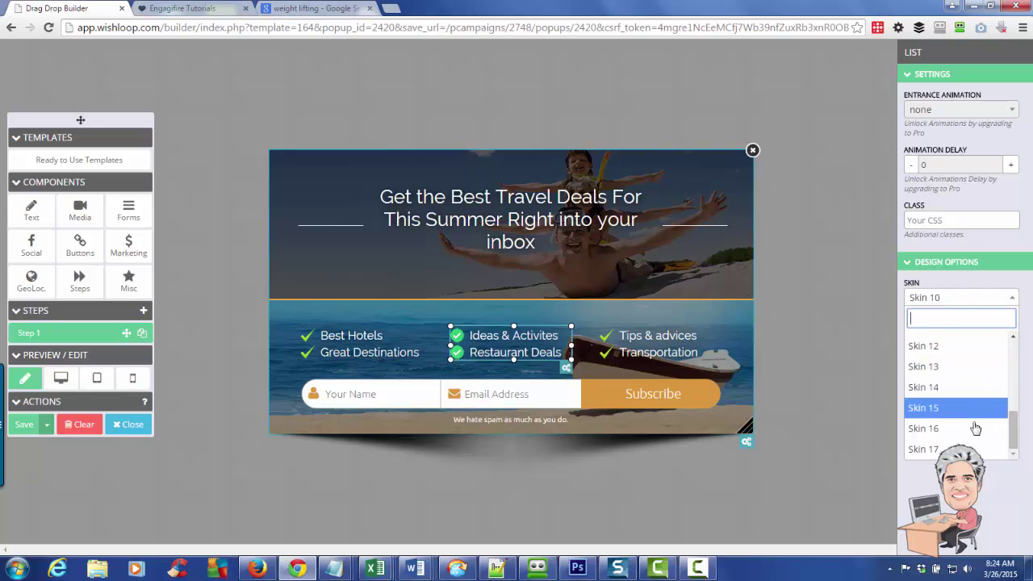
scroll(976, 427, "down", 1)
left_click(972, 440)
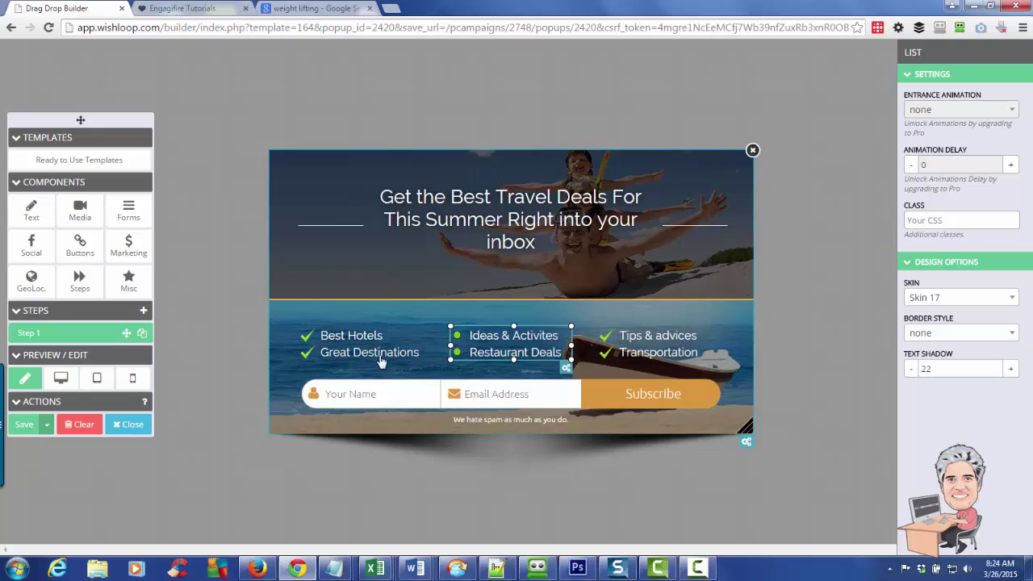
Replace the popup's headline text with "My Demo Optin".
left_click(534, 226)
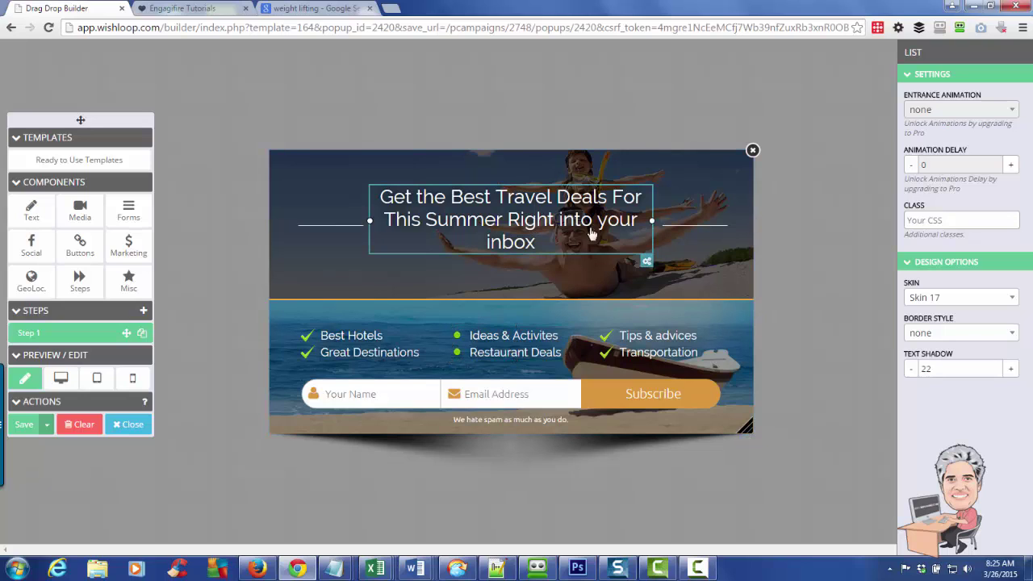
left_click(645, 262)
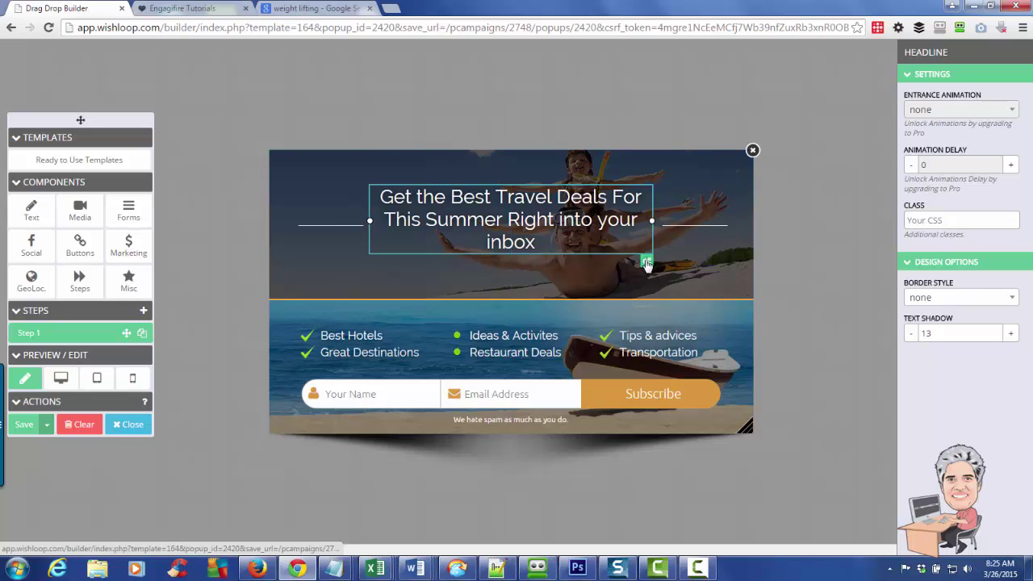
left_click(577, 221)
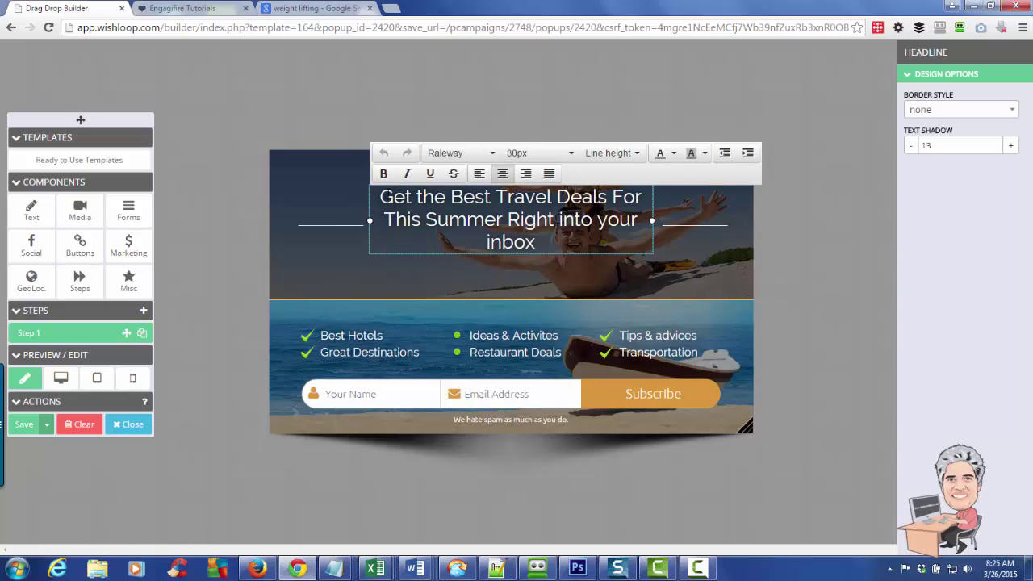
left_click_drag(380, 197, 537, 238)
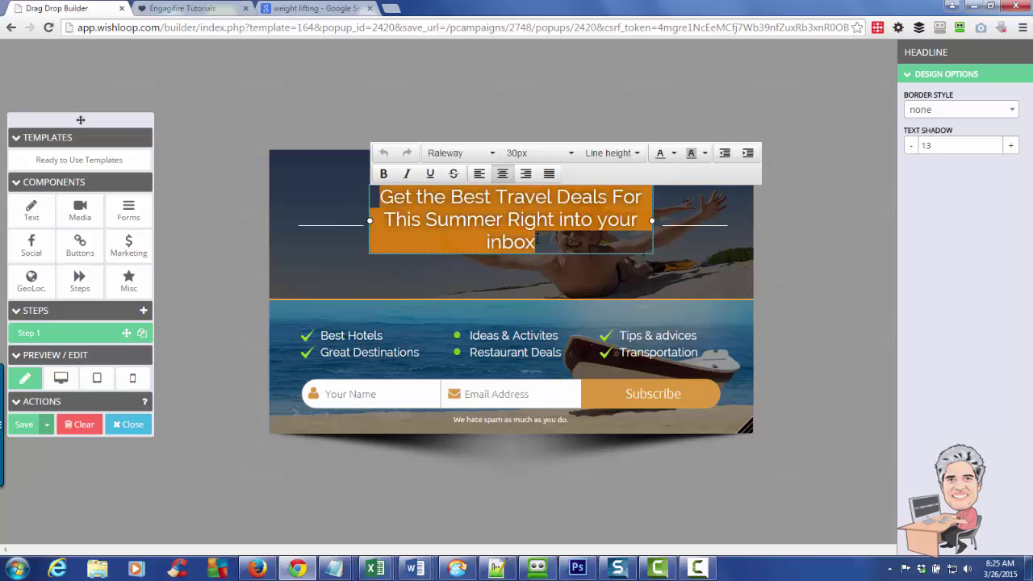
type("My E")
key("BackSpace")
type("Deo")
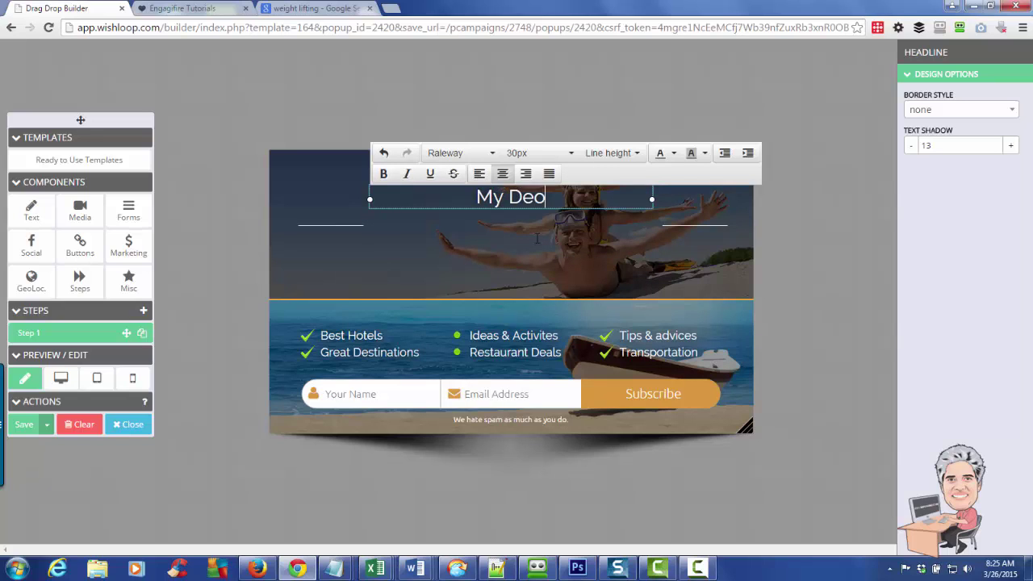
type("m")
key("BackSpace")
key("BackSpace")
type("me")
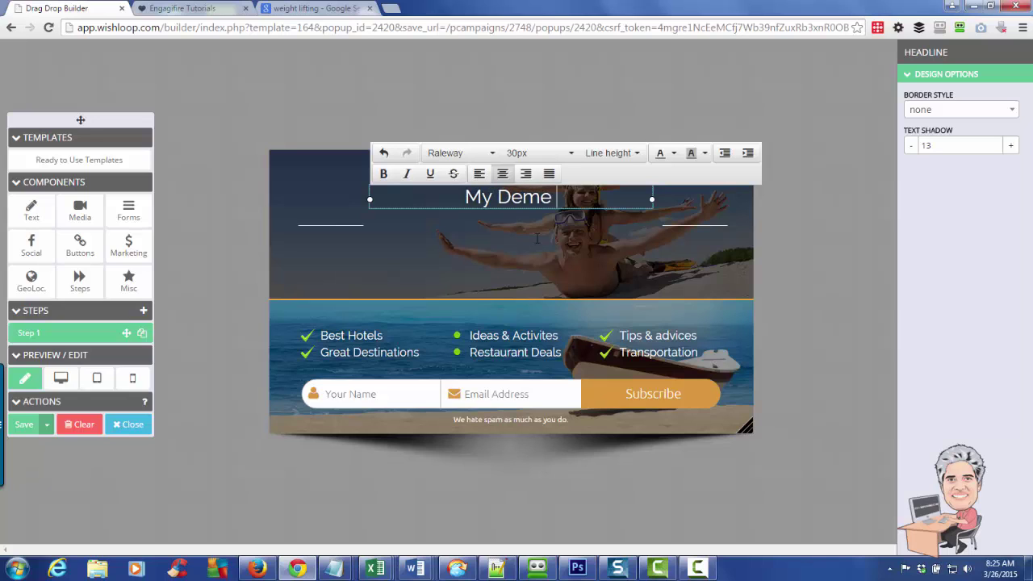
key("BackSpace")
key("BackSpace")
type("o Optin")
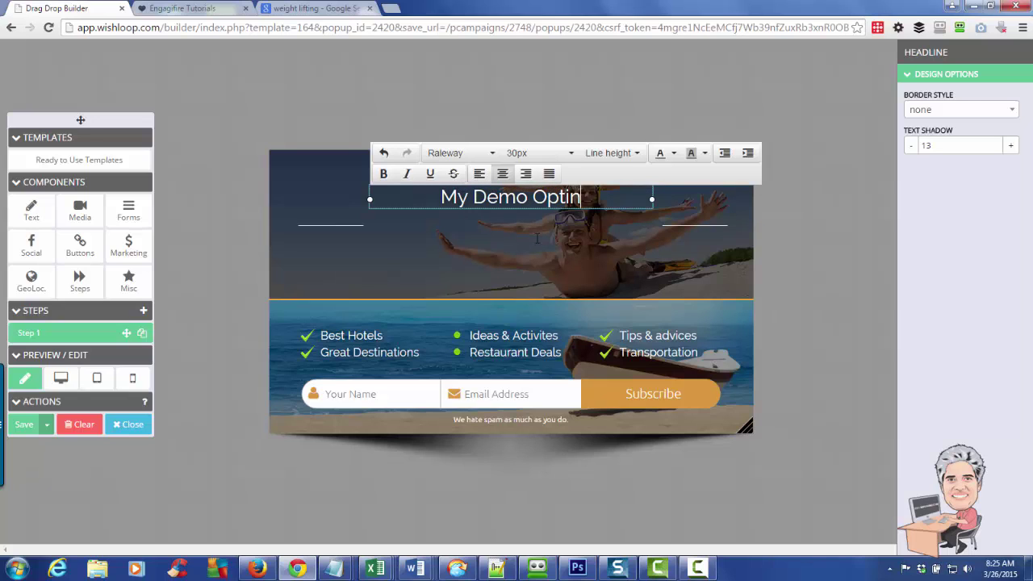
left_click(510, 255)
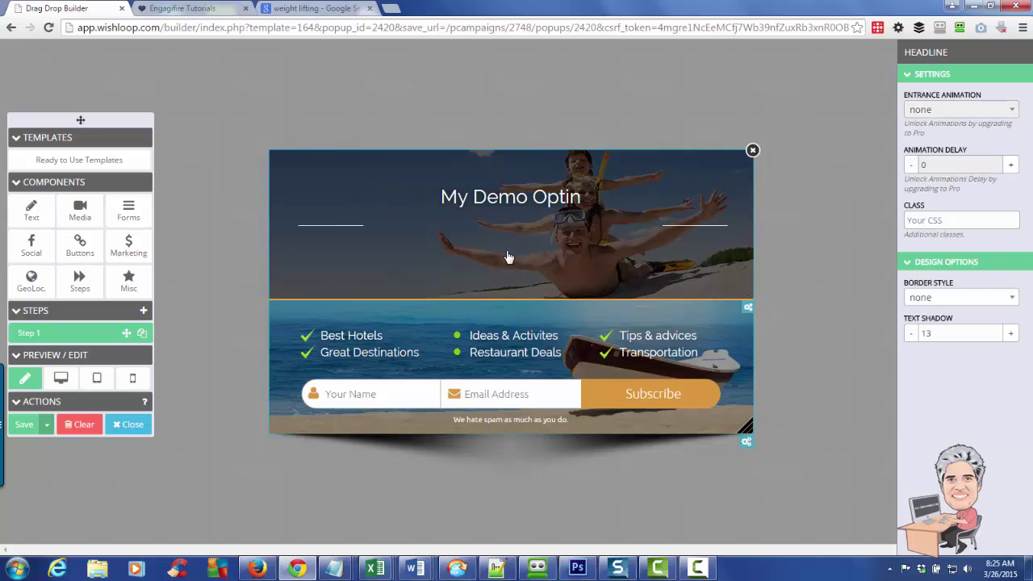
Set the "My Demo Optin" headline to a 42px font size and make it italic.
left_click(489, 203)
left_click_drag(440, 197, 580, 197)
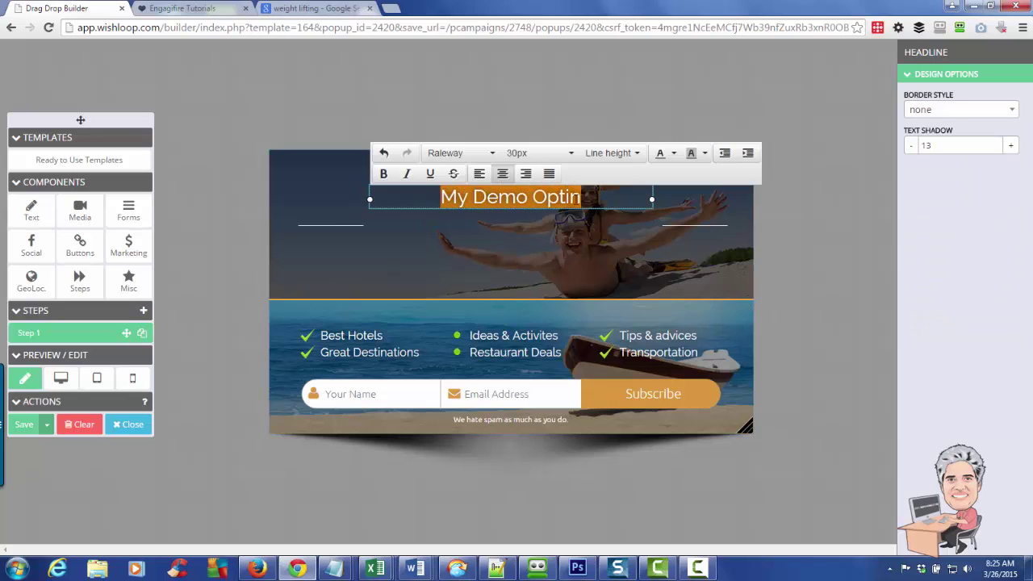
left_click(568, 159)
scroll(533, 419, "down", 2)
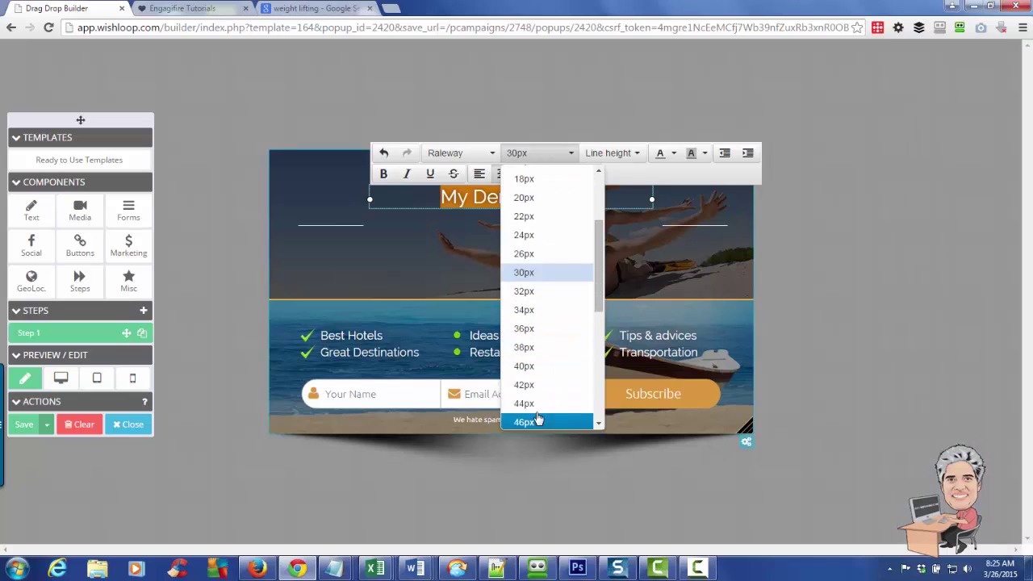
left_click(524, 323)
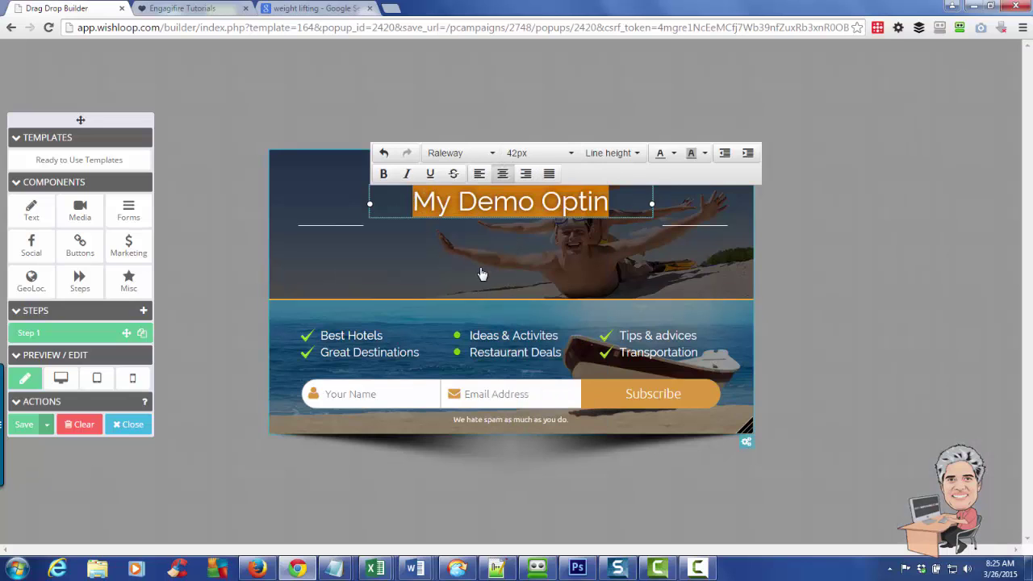
left_click(407, 174)
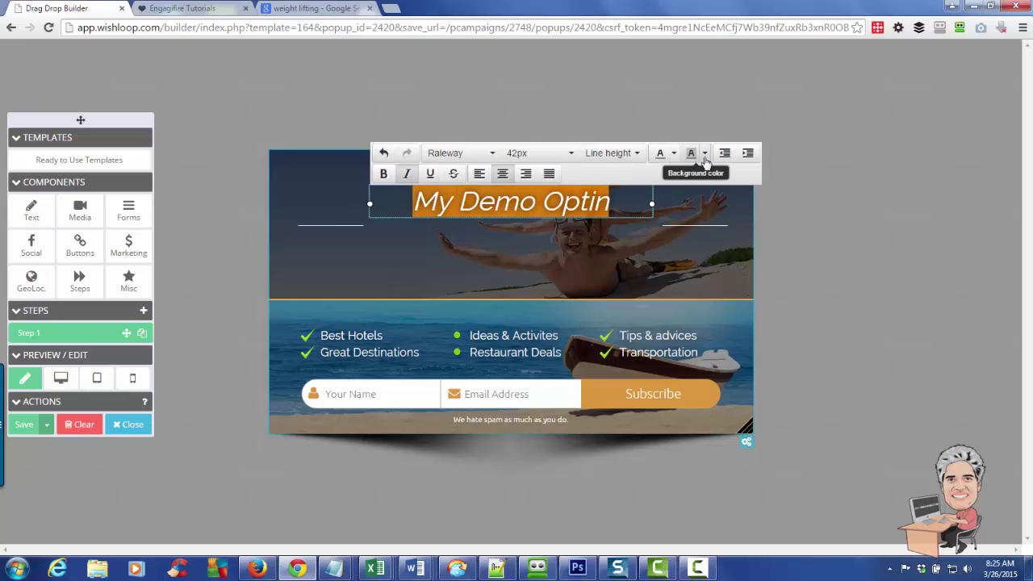
Change the headline's text colour to orange.
left_click(674, 153)
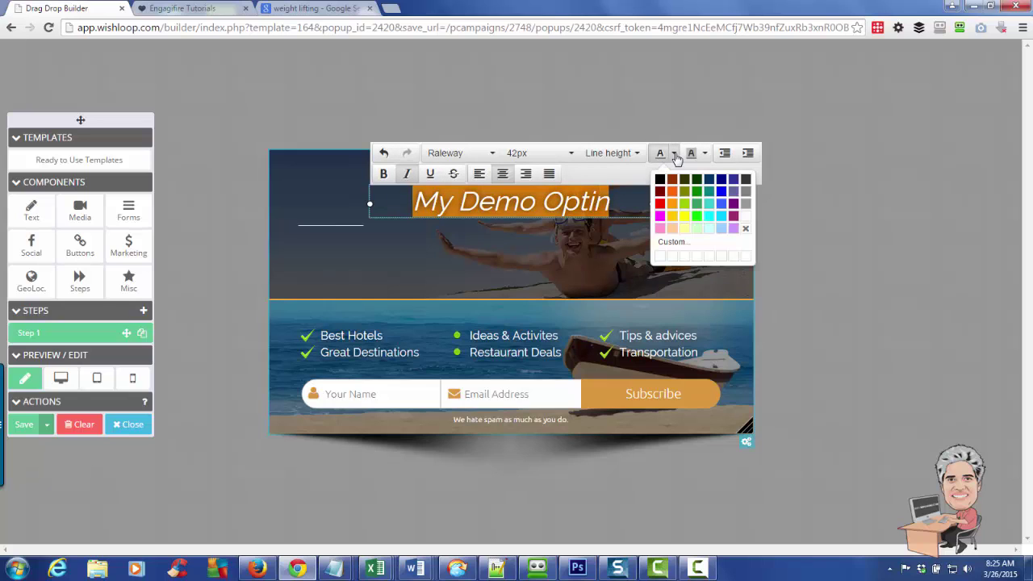
left_click(674, 203)
left_click(556, 252)
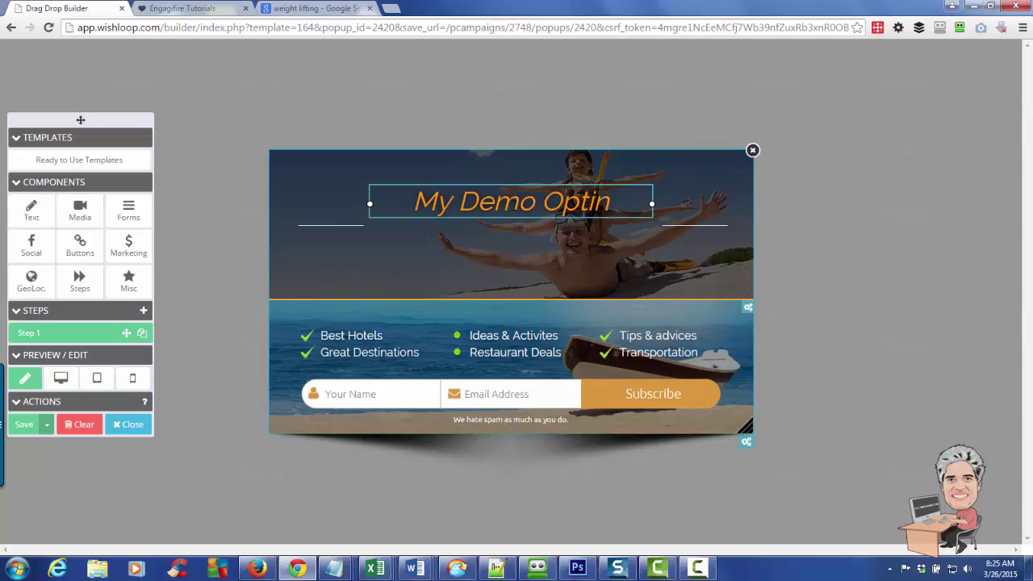
Delete the dark overlay box covering the beach photo behind the headline.
left_click(568, 252)
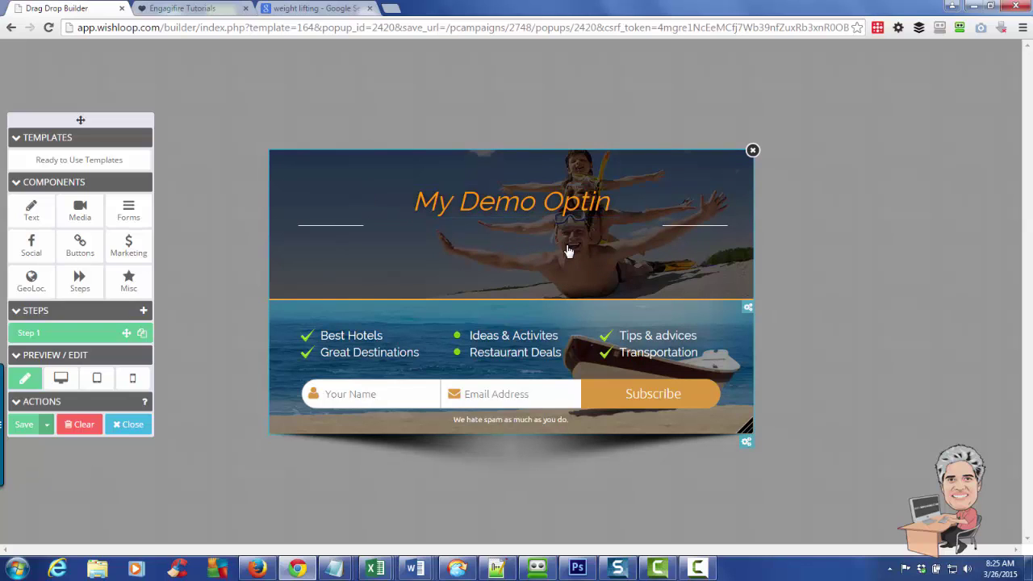
left_click(565, 257)
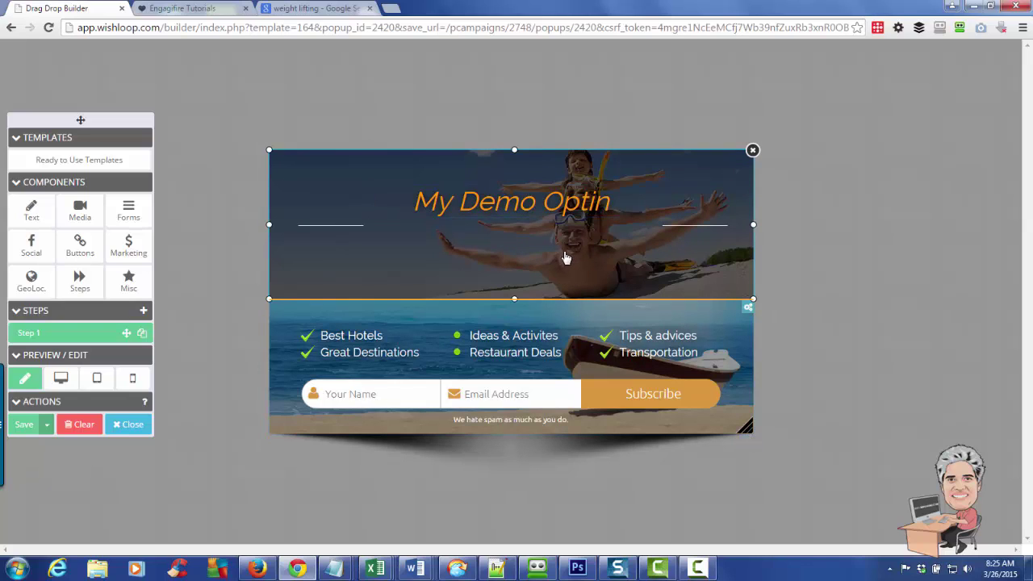
right_click(703, 263)
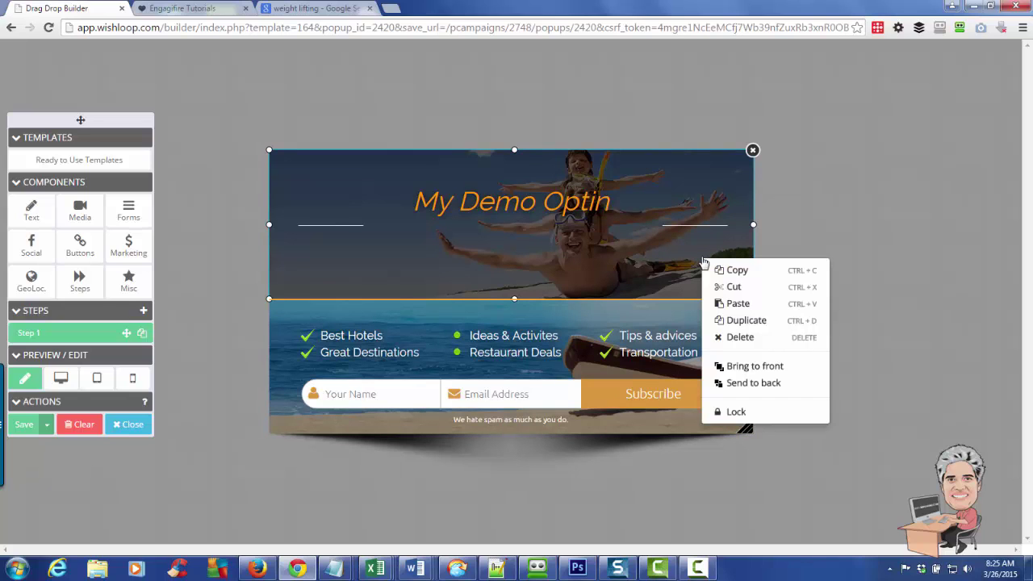
left_click(731, 338)
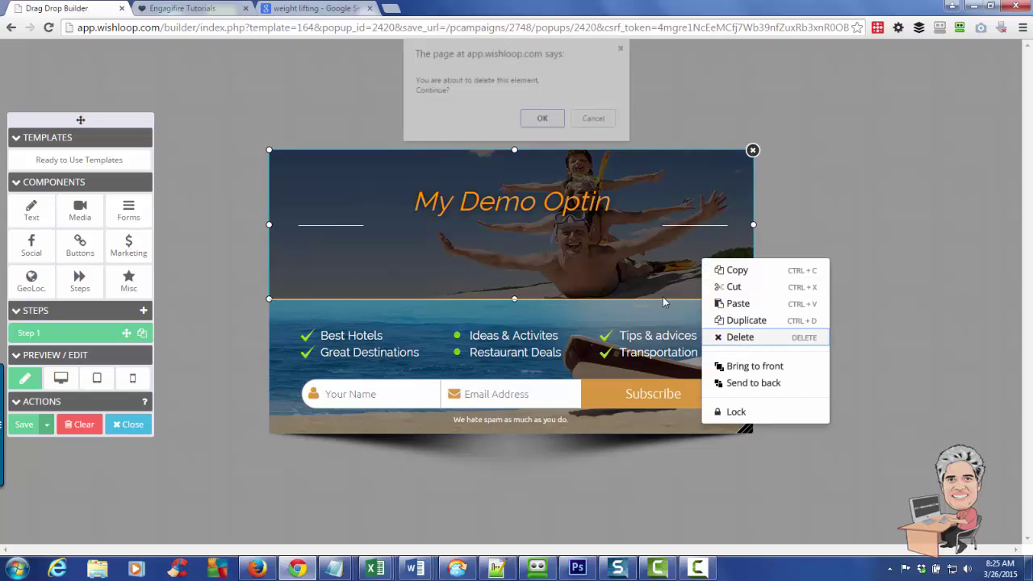
left_click(543, 119)
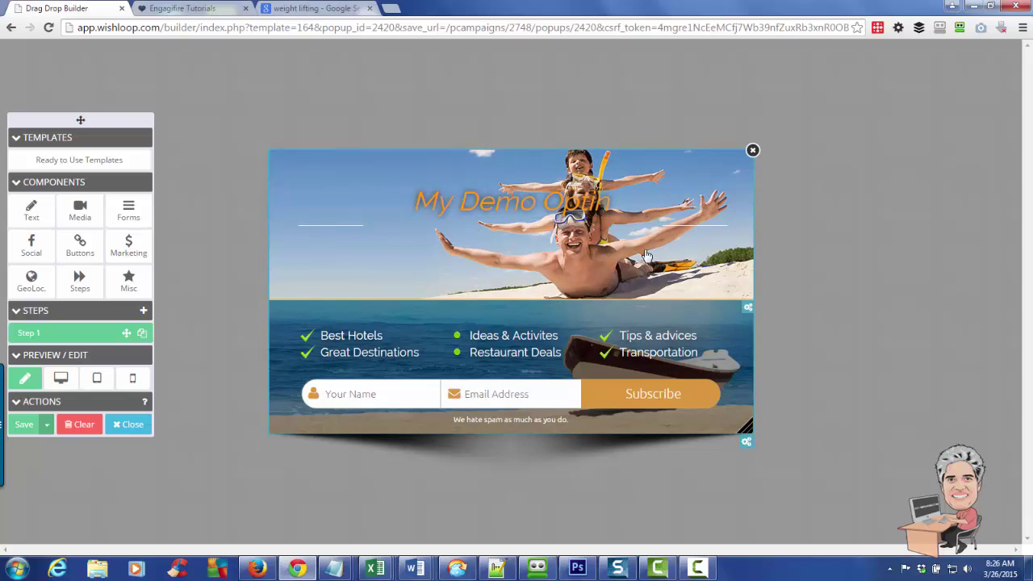
In the optin form's settings, set the name placeholder to "Name" and the email placeholder to "Email".
mouse_move(727, 253)
mouse_move(370, 355)
mouse_move(360, 396)
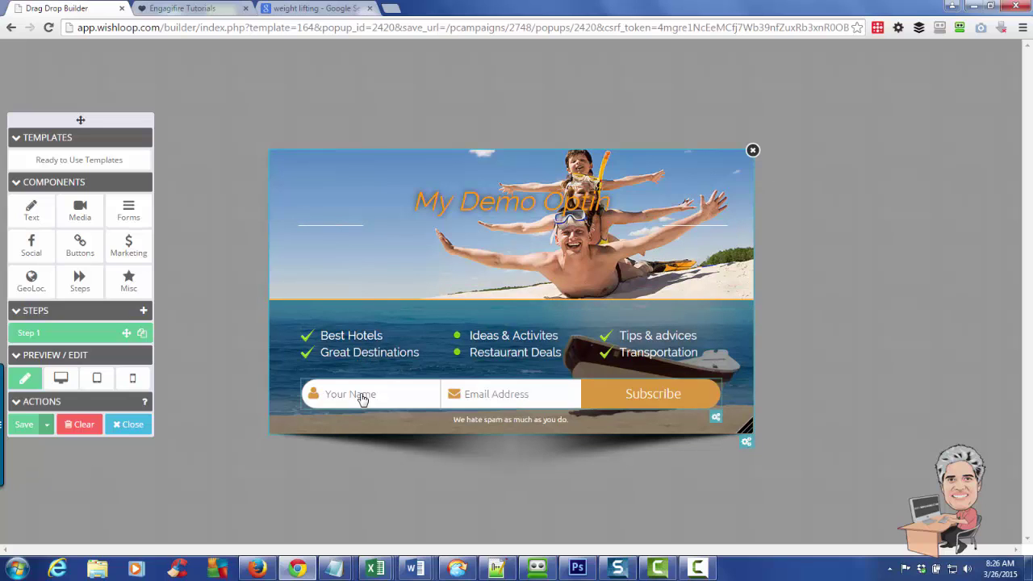
left_click(716, 416)
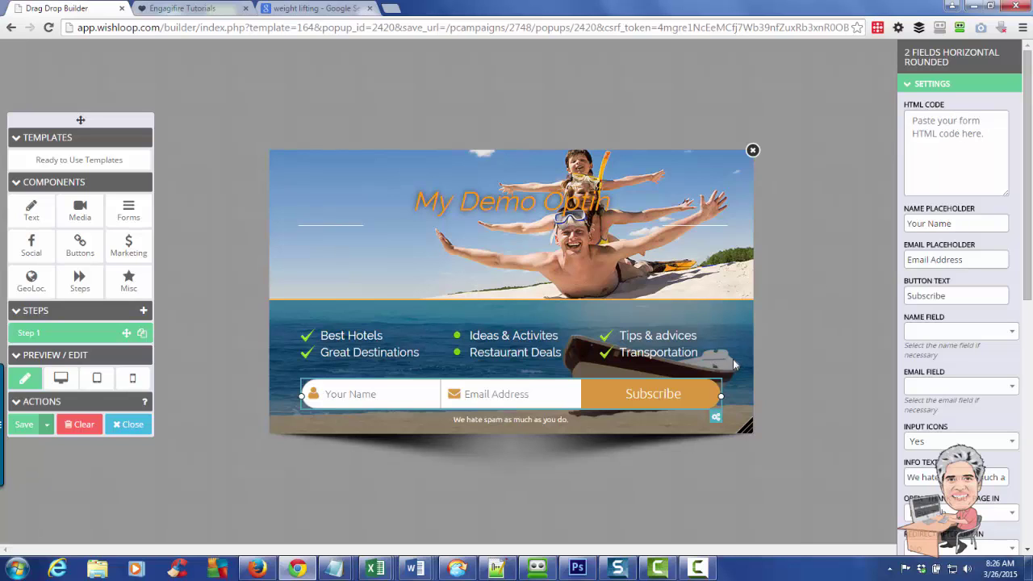
left_click(915, 125)
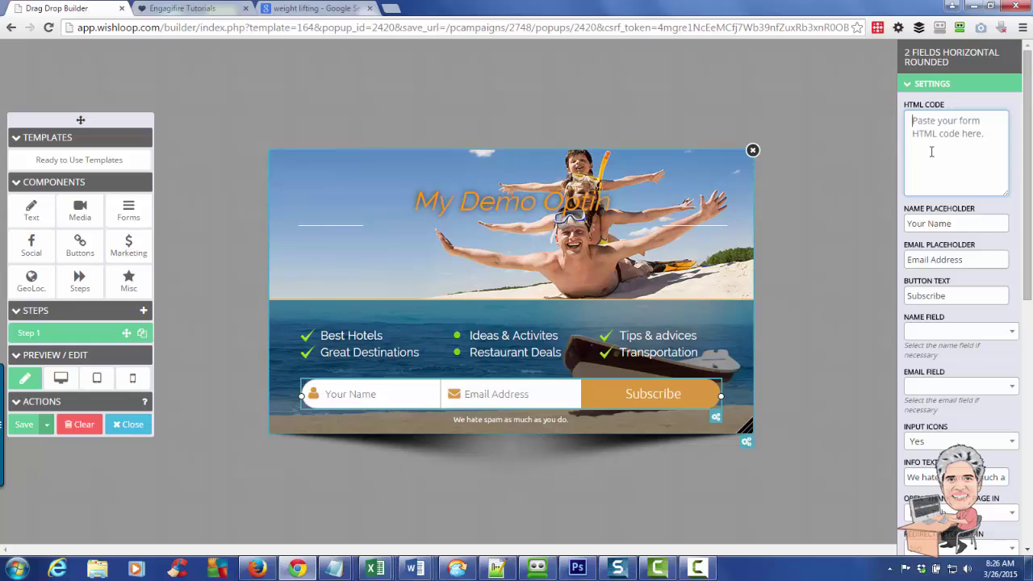
triple_click(954, 225)
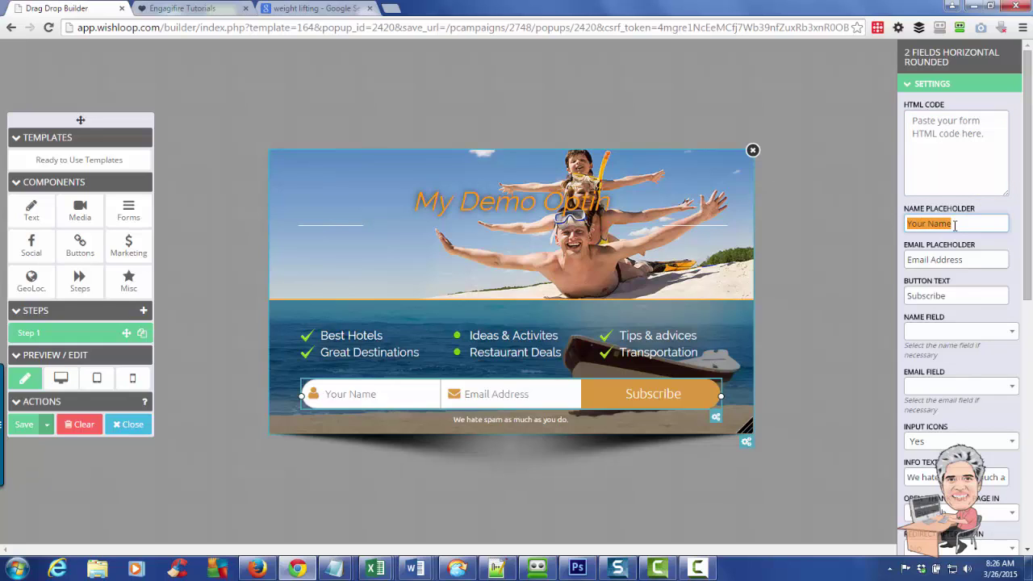
type("Name")
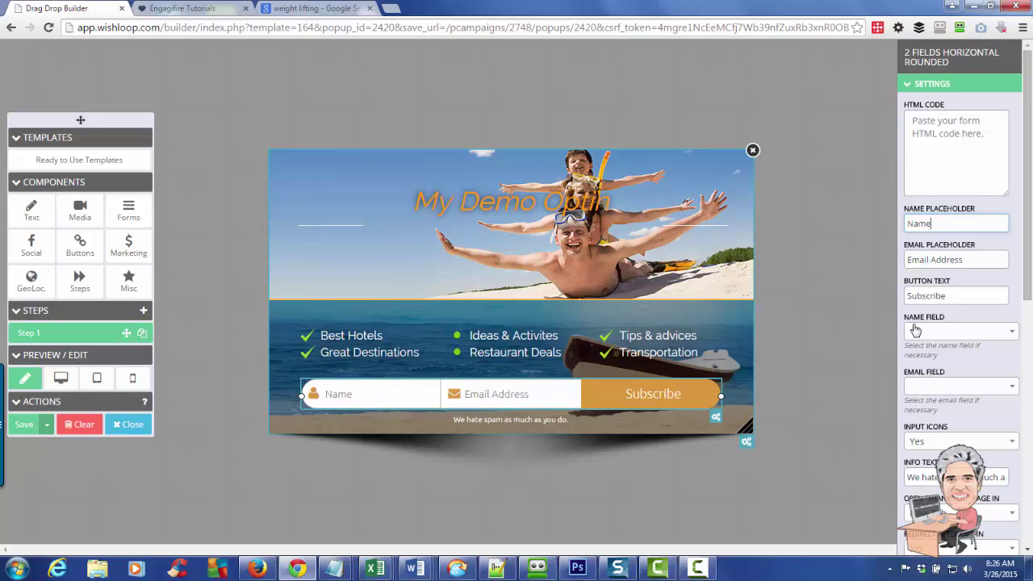
double_click(932, 260)
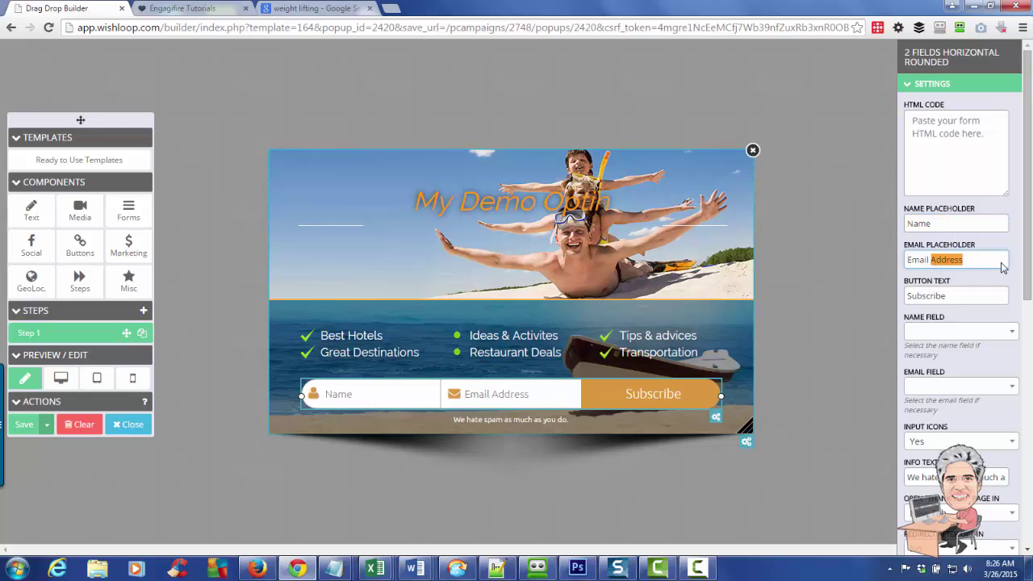
key("BackSpace")
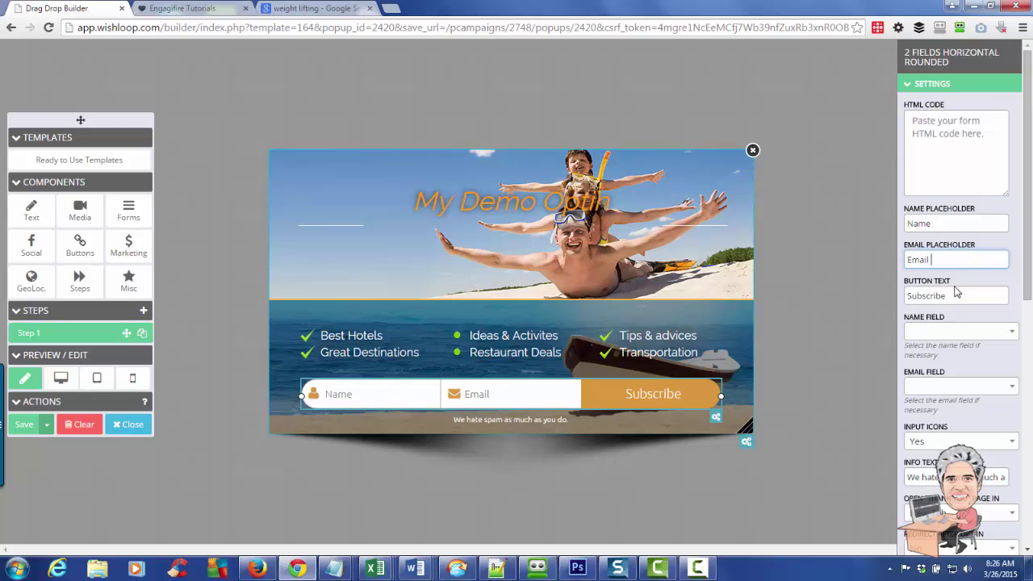
Set the optin form's button text to "Get Now".
left_click(955, 288)
left_click_drag(910, 296, 957, 291)
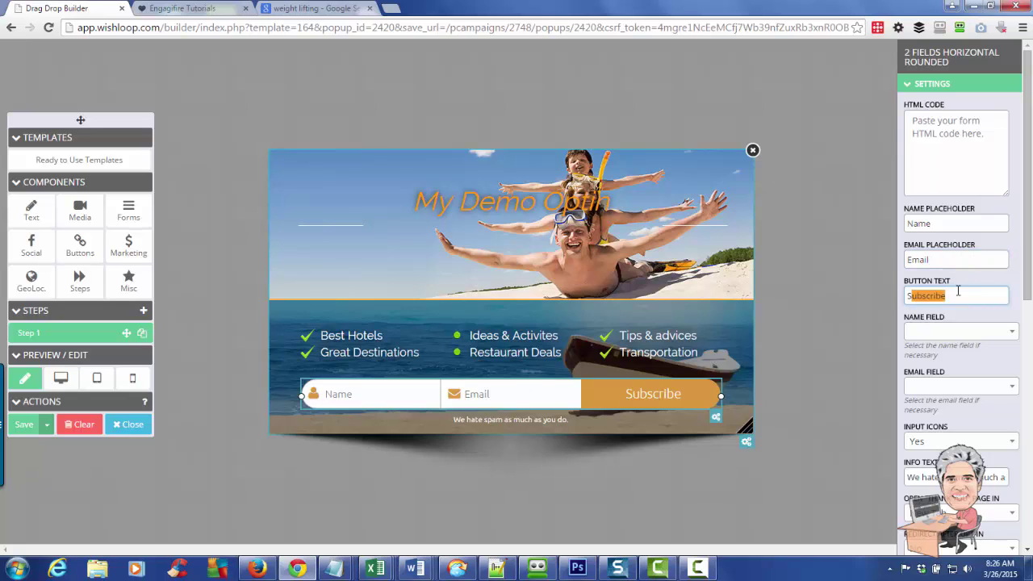
key("BackSpace")
key("BackSpace")
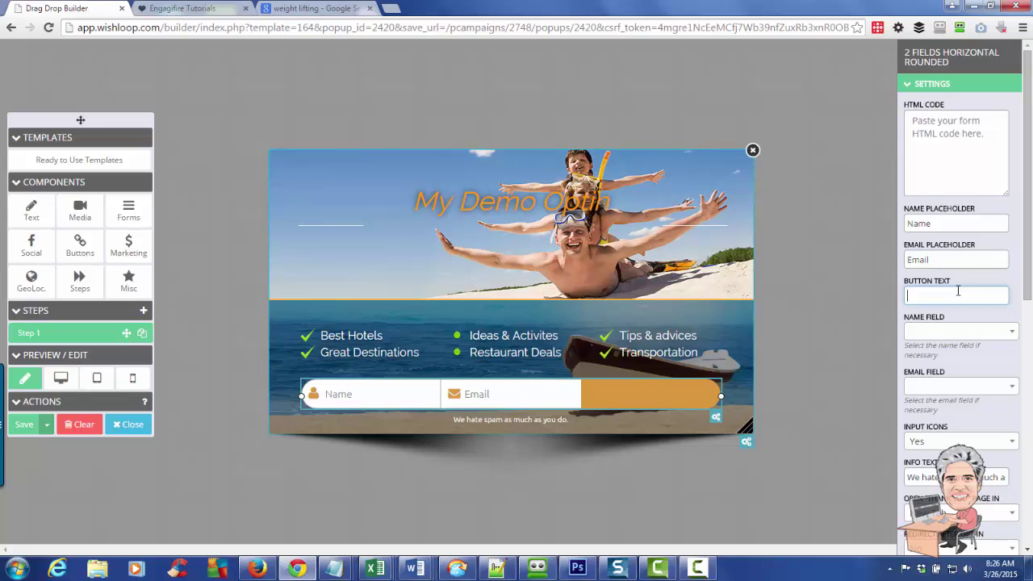
type("Get Now")
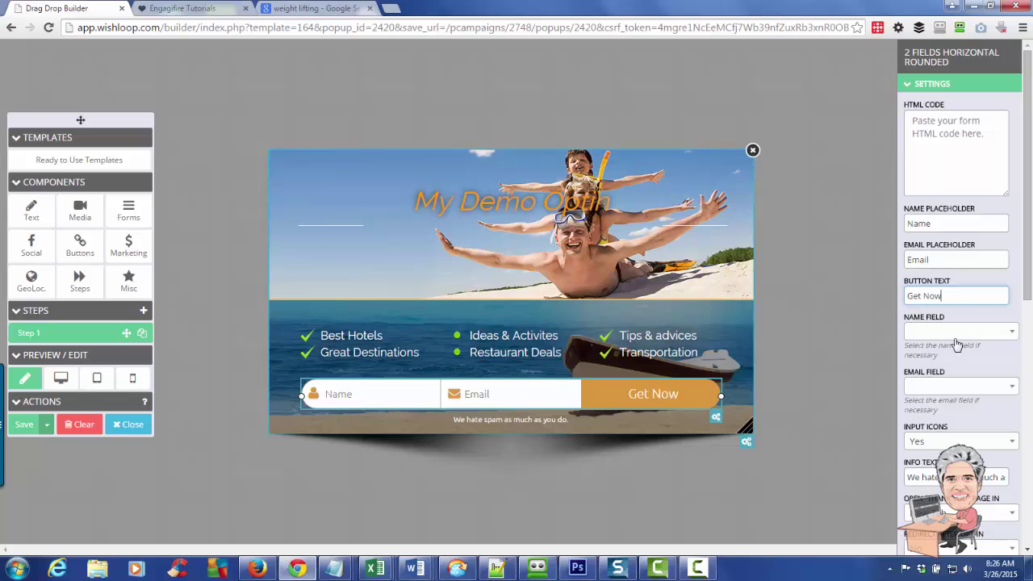
Try the optin form with Input Icons set to No, and restore the setting to Yes.
left_click(1009, 333)
left_click(1006, 350)
scroll(992, 444, "down", 2)
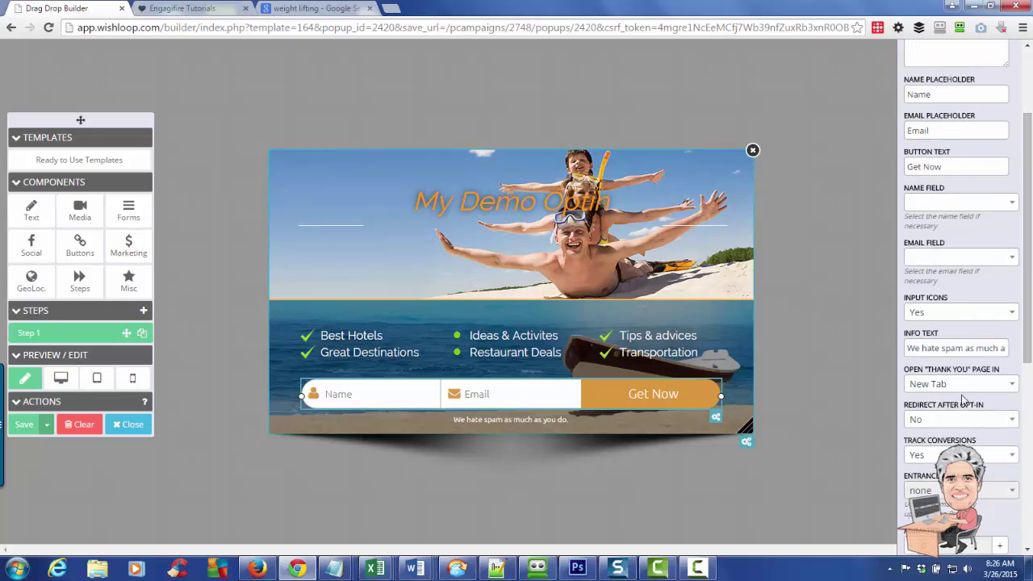
left_click(1012, 316)
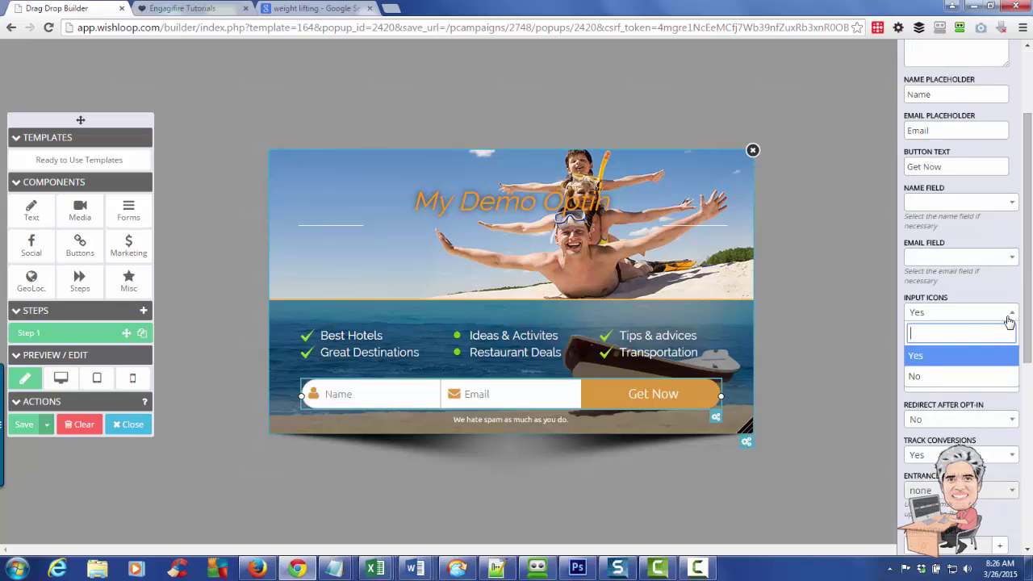
left_click(919, 377)
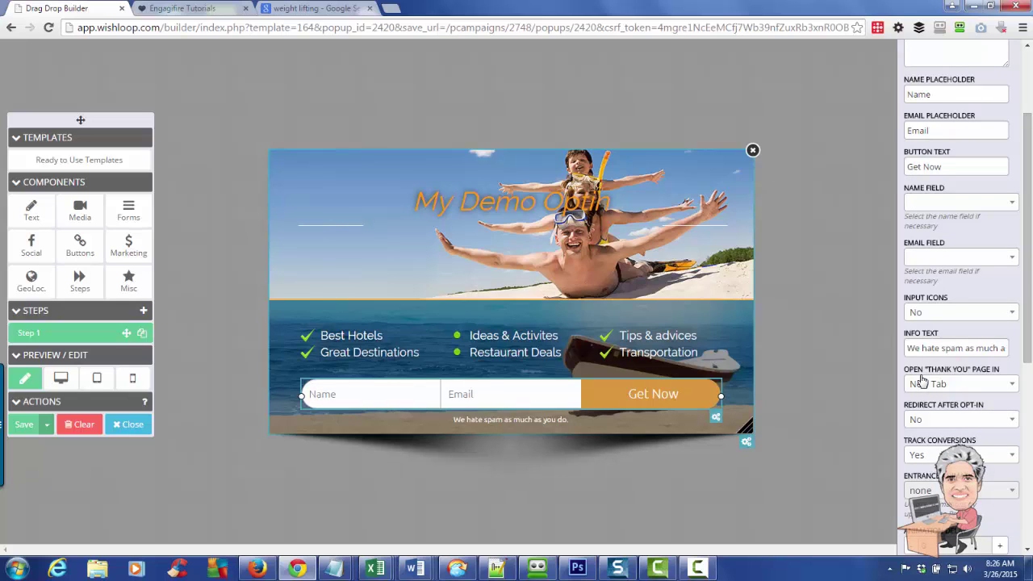
left_click(1008, 313)
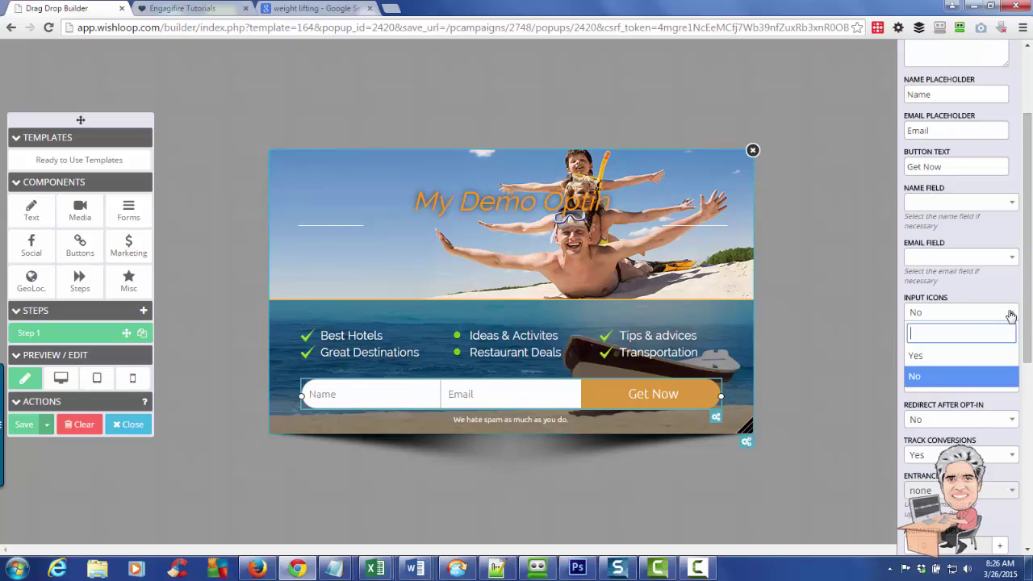
left_click(935, 358)
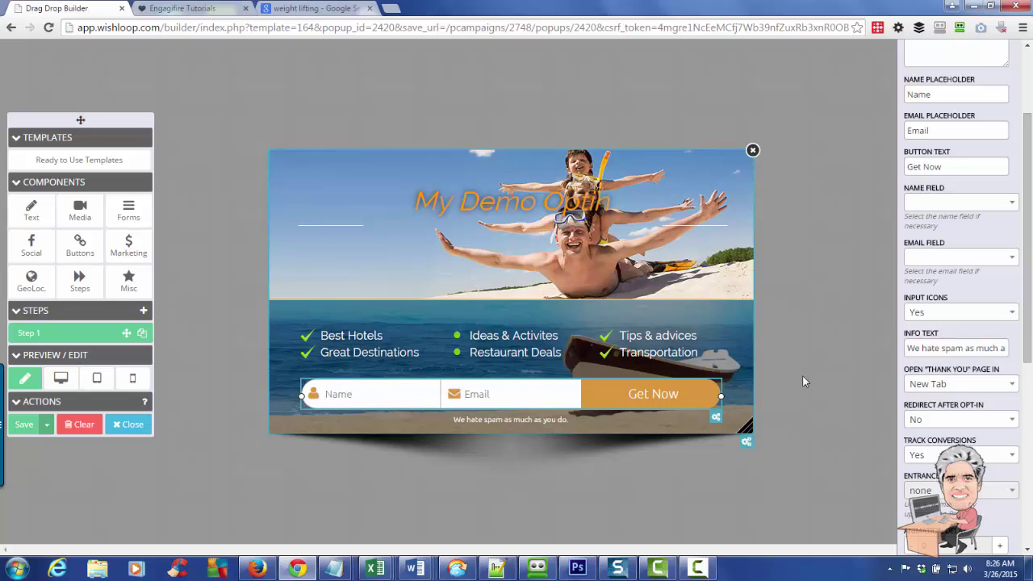
left_click(1011, 313)
left_click(1014, 316)
Clear the optin form's info text so that no spam notice is shown below the fields.
double_click(929, 348)
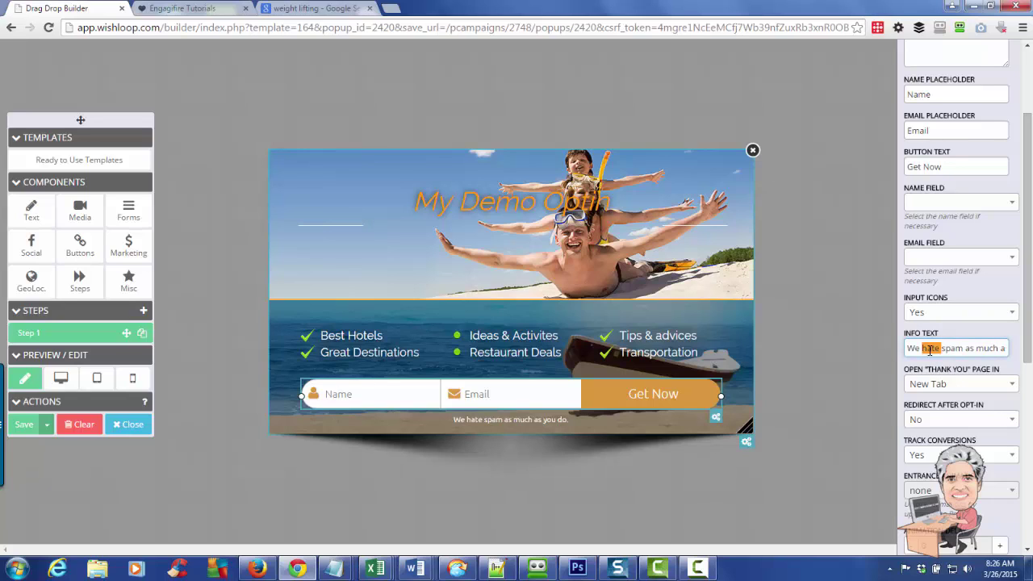
key("ctrl+a")
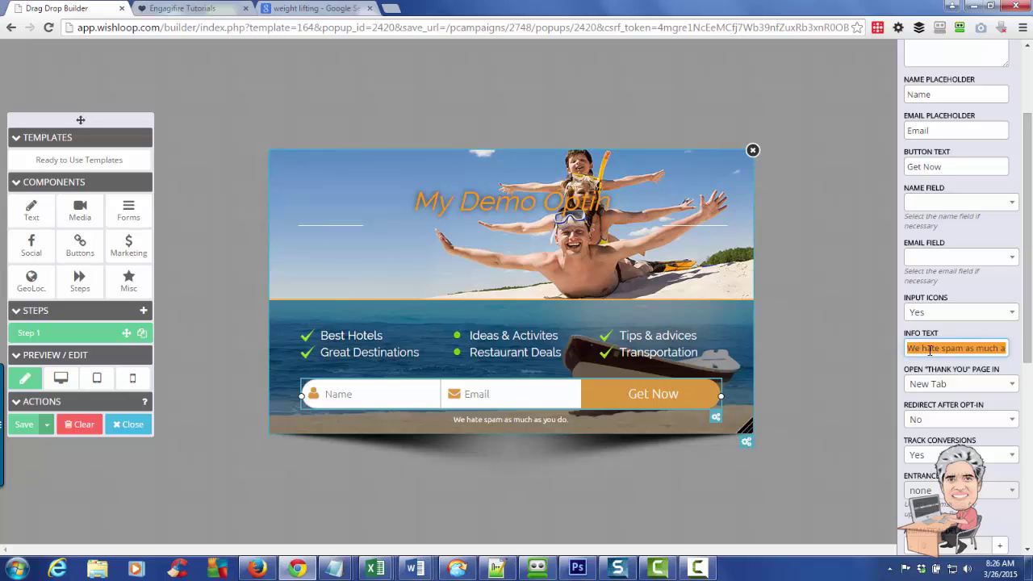
key("BackSpace")
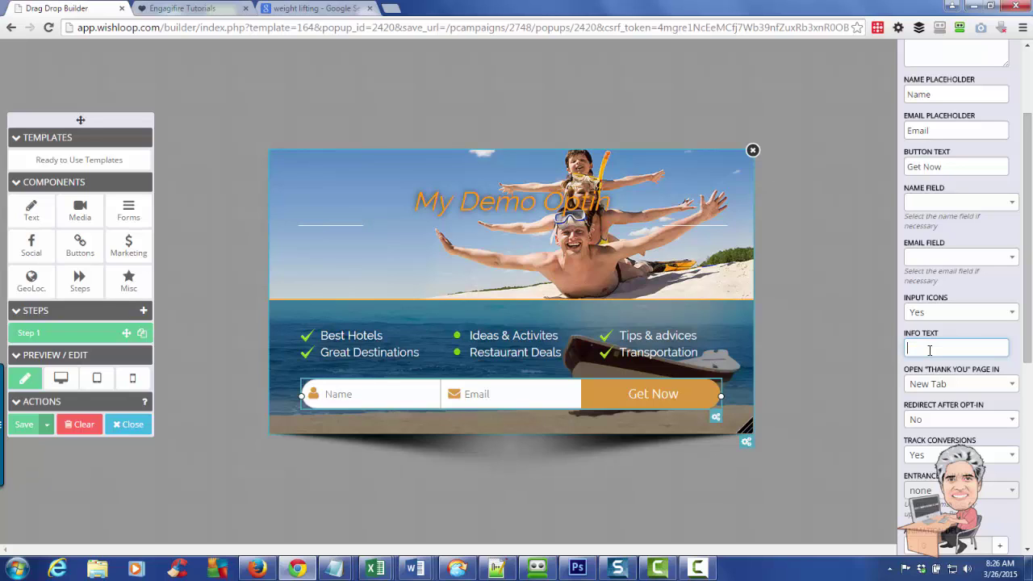
Try opening the optin form's "Thank You" page in Same Tab, and restore the setting to New Tab.
left_click(1008, 386)
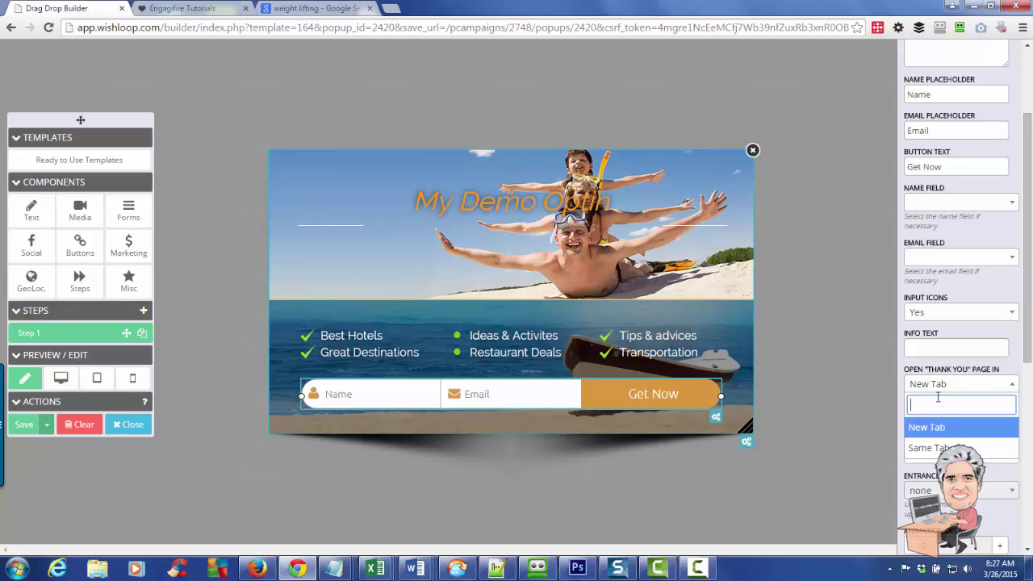
left_click(942, 429)
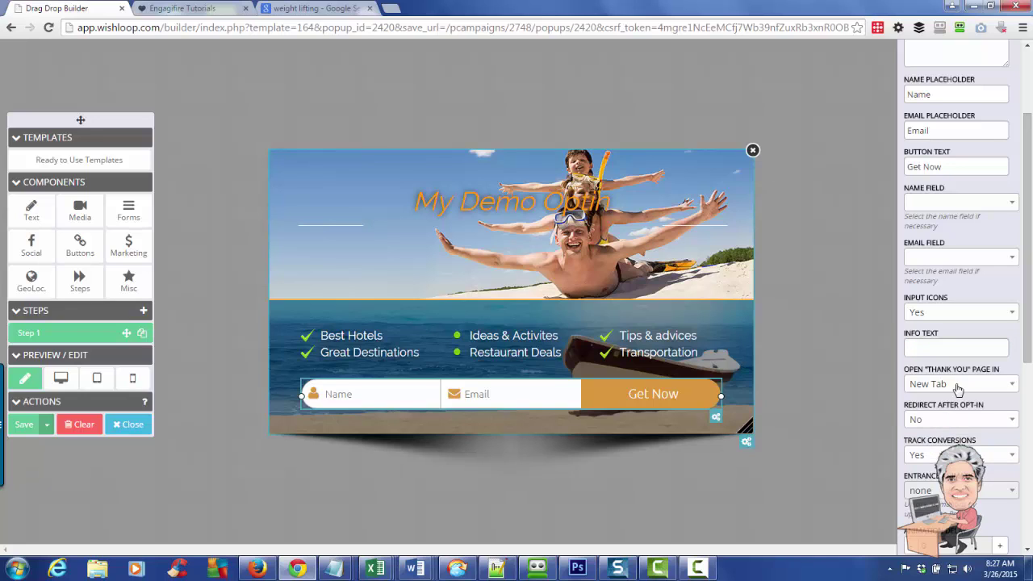
left_click(1010, 385)
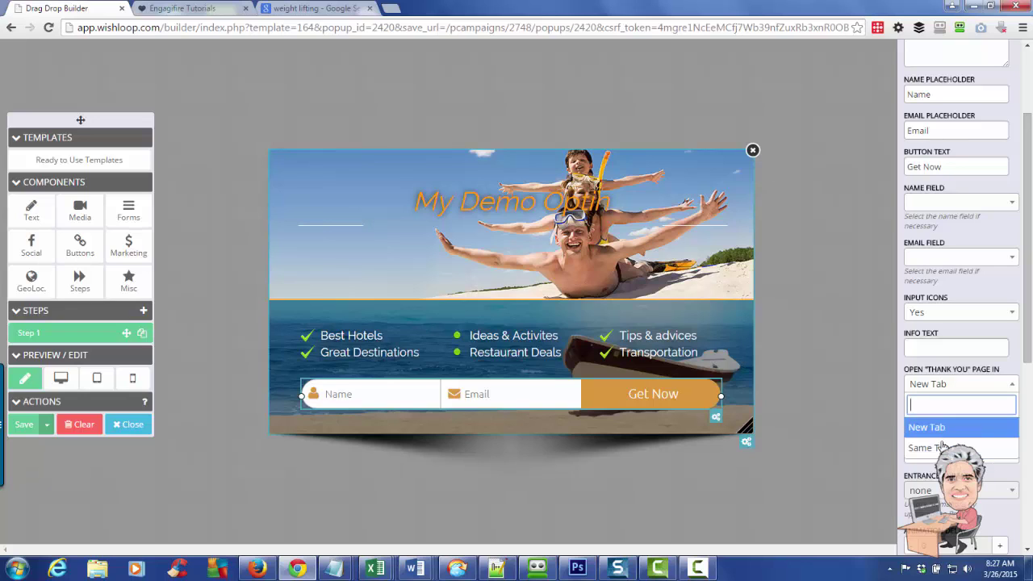
left_click(942, 447)
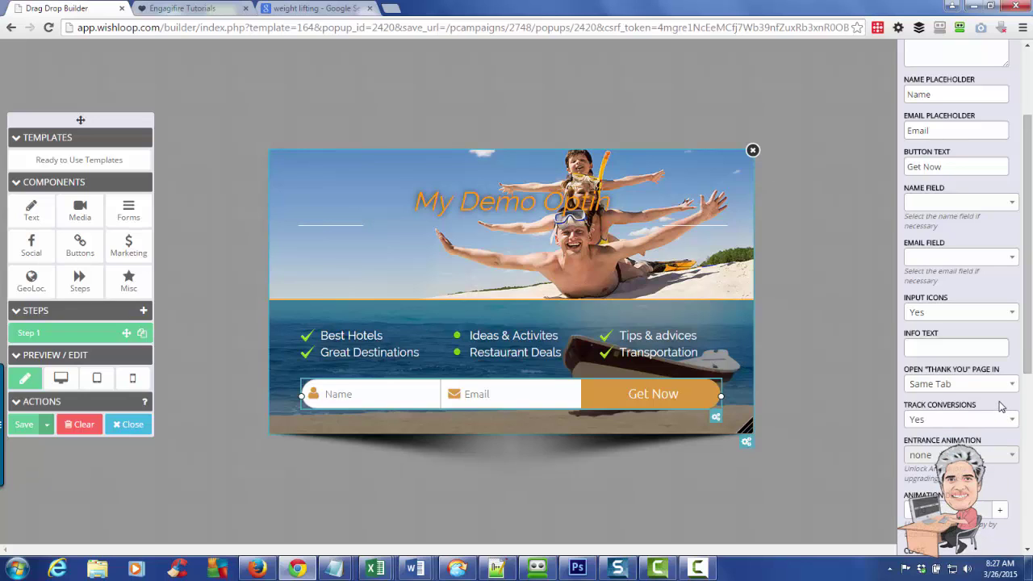
left_click(1010, 385)
left_click(932, 425)
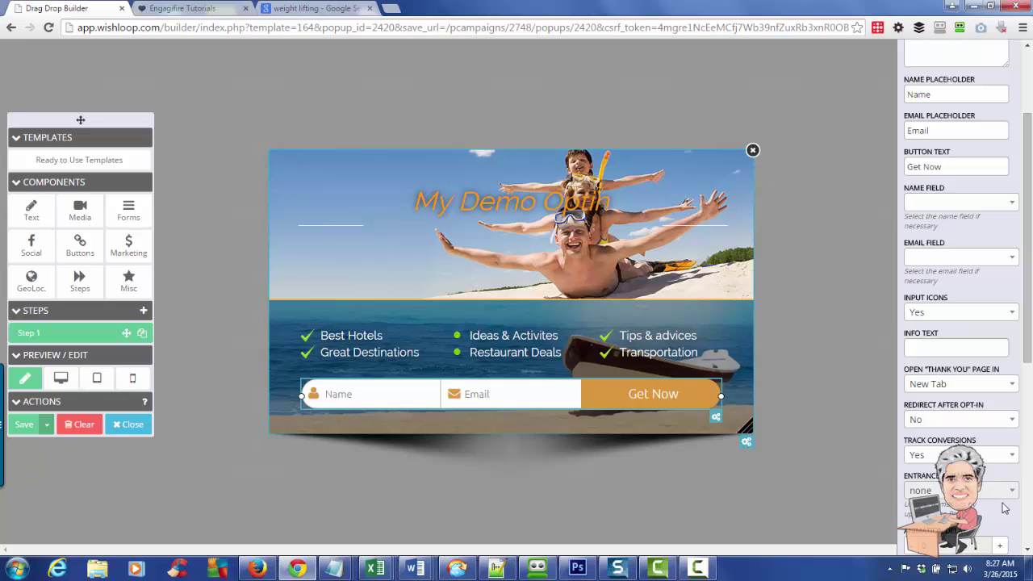
In the optin form's design options, set the input text color to dark #2b2823.
scroll(991, 466, "down", 2)
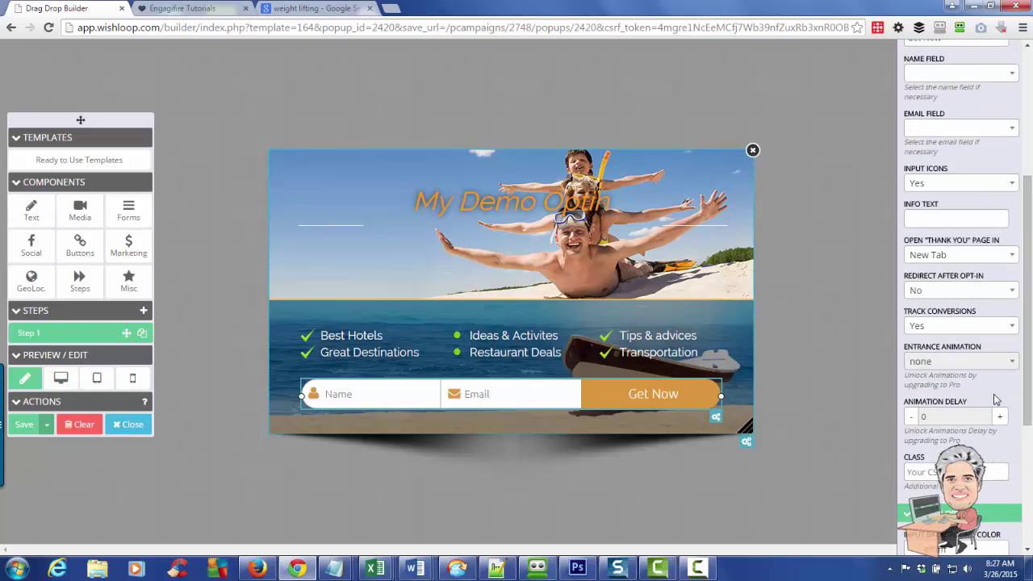
left_click(1013, 331)
left_click(1015, 330)
scroll(1007, 454, "down", 2)
scroll(994, 488, "down", 2)
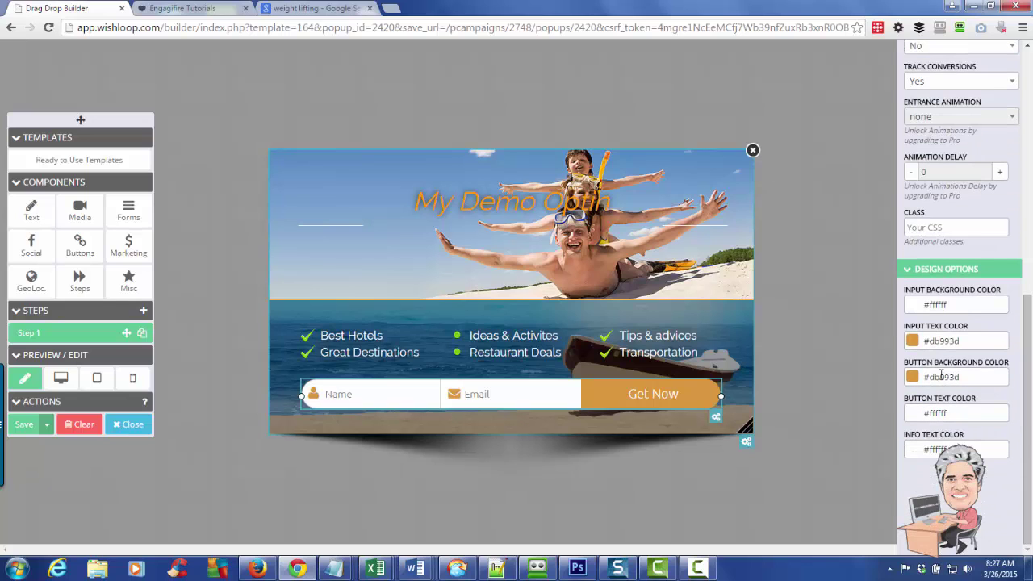
left_click(934, 341)
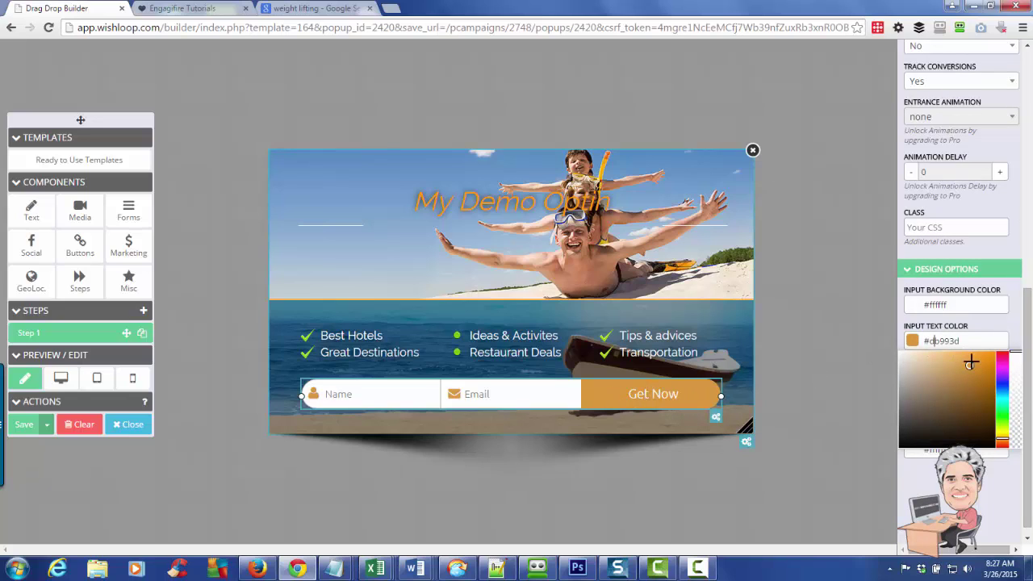
mouse_move(968, 365)
left_mouse_down()
mouse_move(911, 375)
mouse_move(918, 445)
mouse_move(917, 432)
left_mouse_up()
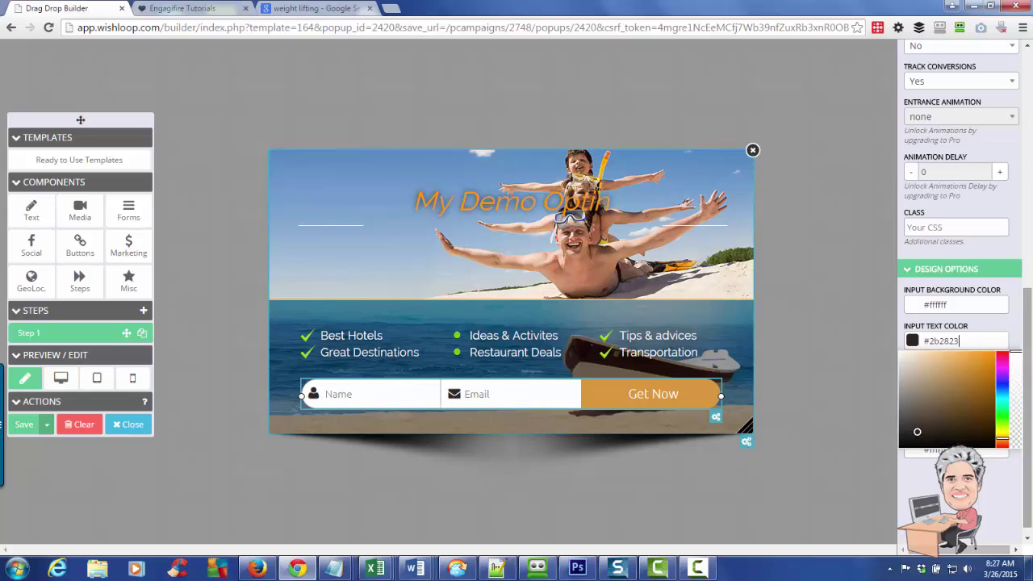
Set the optin form's button background color to dark brown #40392e.
left_click(944, 377)
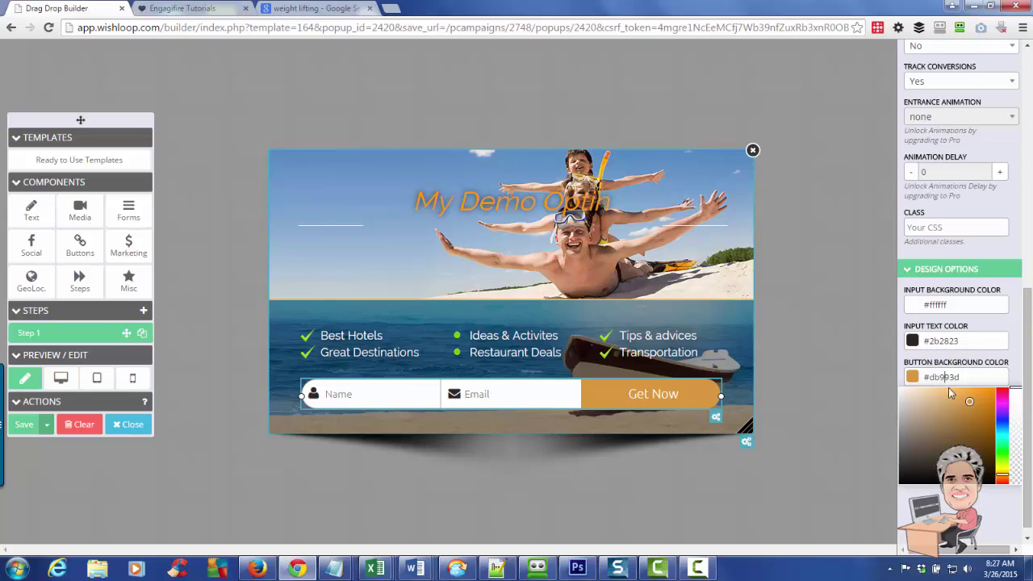
mouse_move(968, 409)
left_mouse_down()
mouse_move(922, 440)
mouse_move(924, 462)
left_mouse_up()
left_click(951, 557)
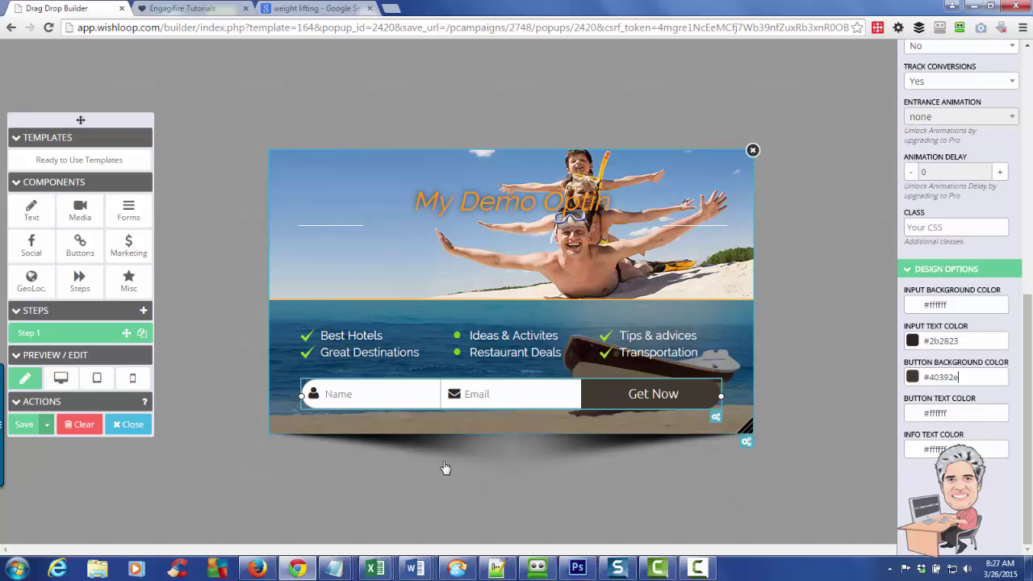
Replace the popup design with the ready-to-use Dark Countdown Discount template and select its headline.
left_click(86, 169)
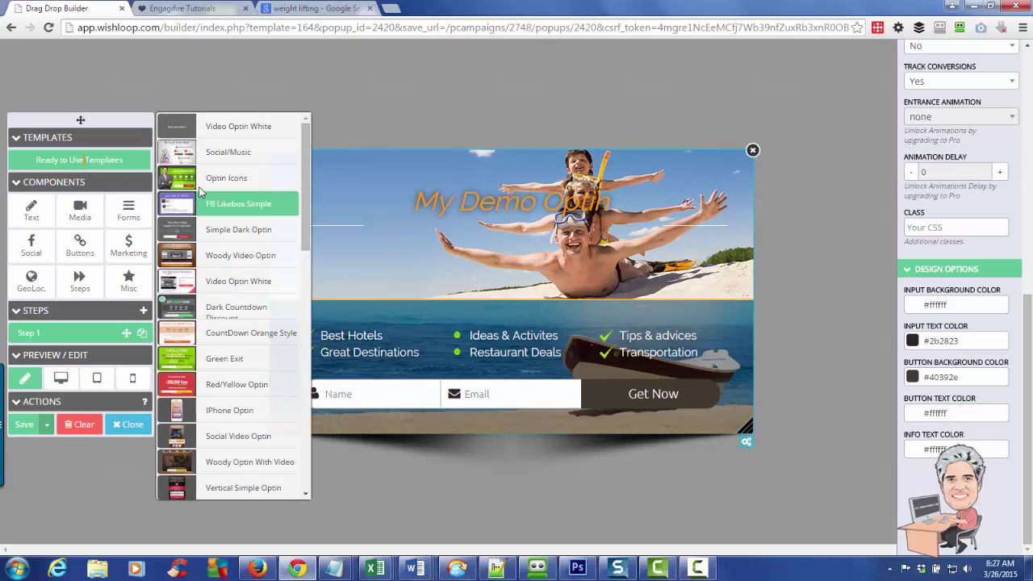
scroll(252, 302, "down", 2)
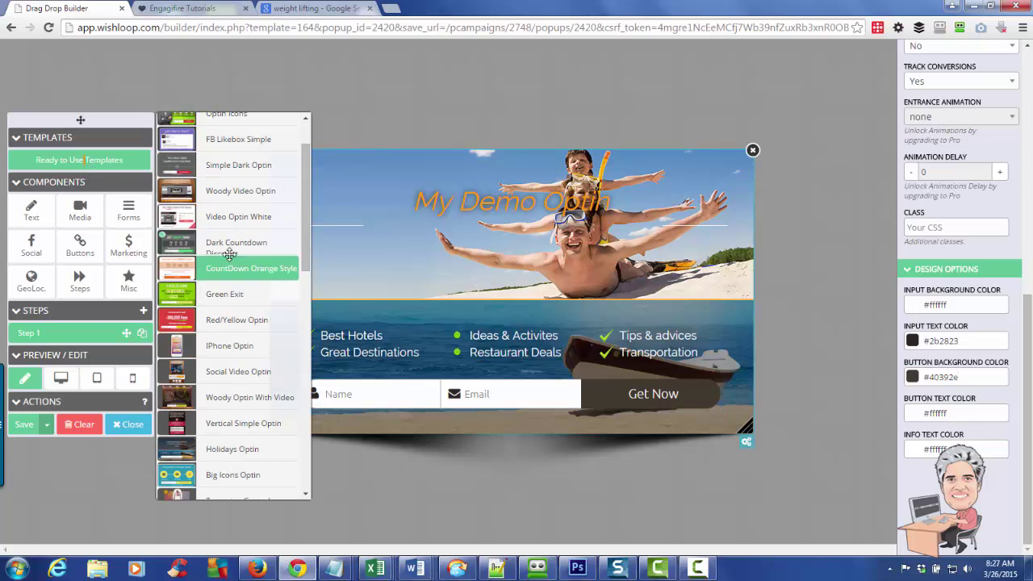
left_click_drag(235, 242, 508, 230)
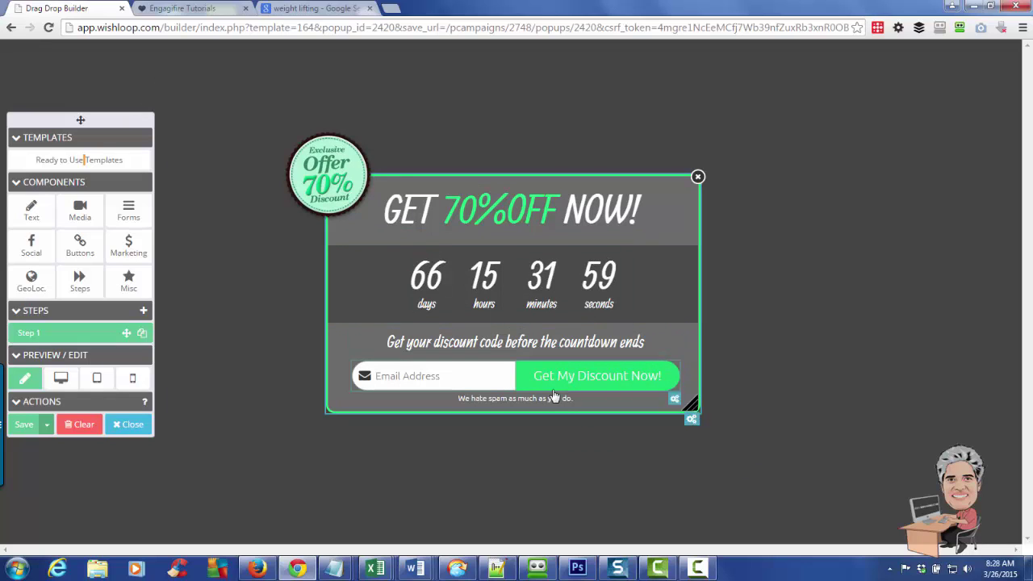
left_click(494, 205)
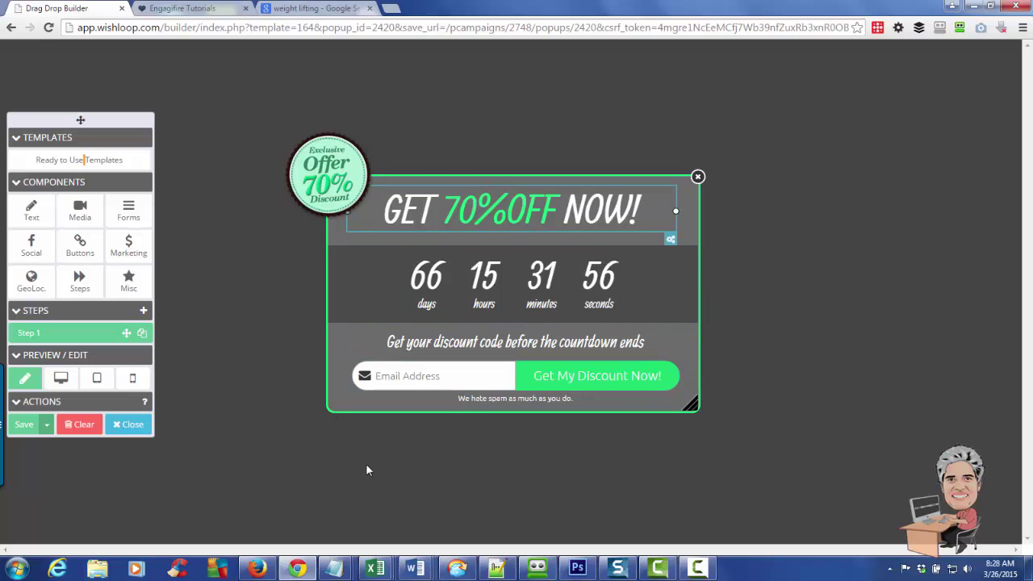
Browse the ready-to-use templates and replace the popup design with the Gold Optin template.
left_click(97, 160)
scroll(208, 250, "down", 15)
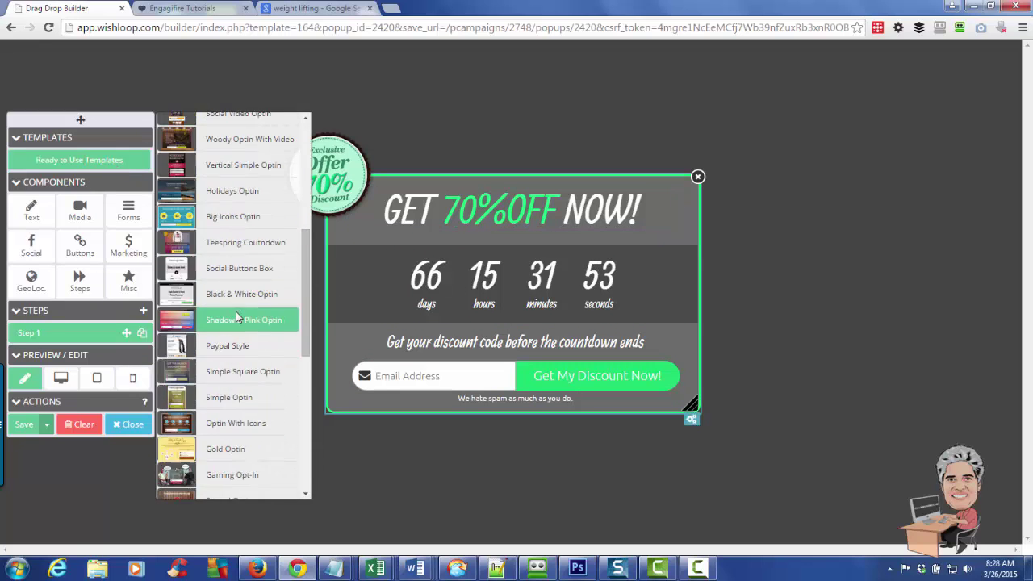
scroll(249, 379, "up", 15)
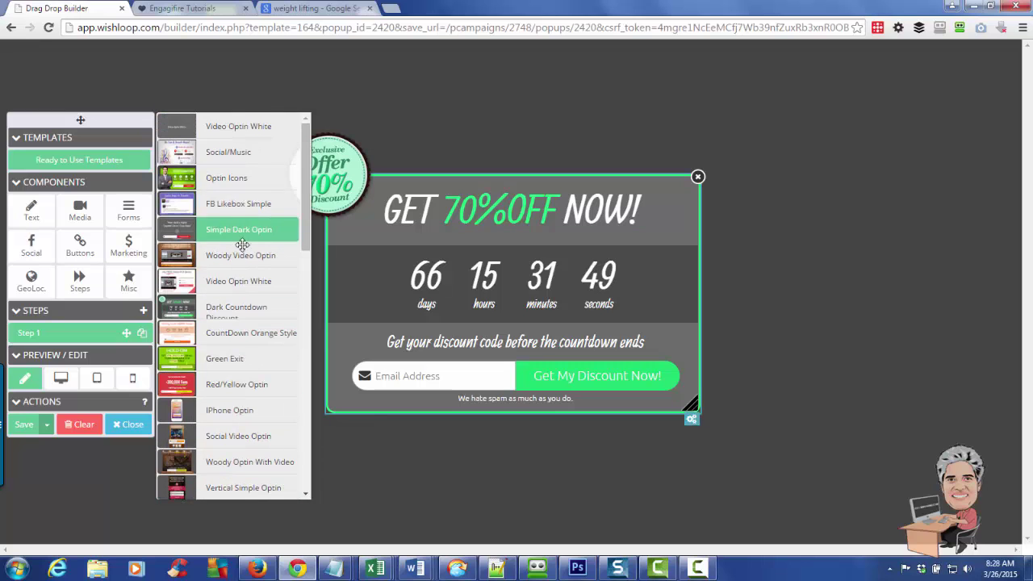
scroll(242, 283, "down", 5)
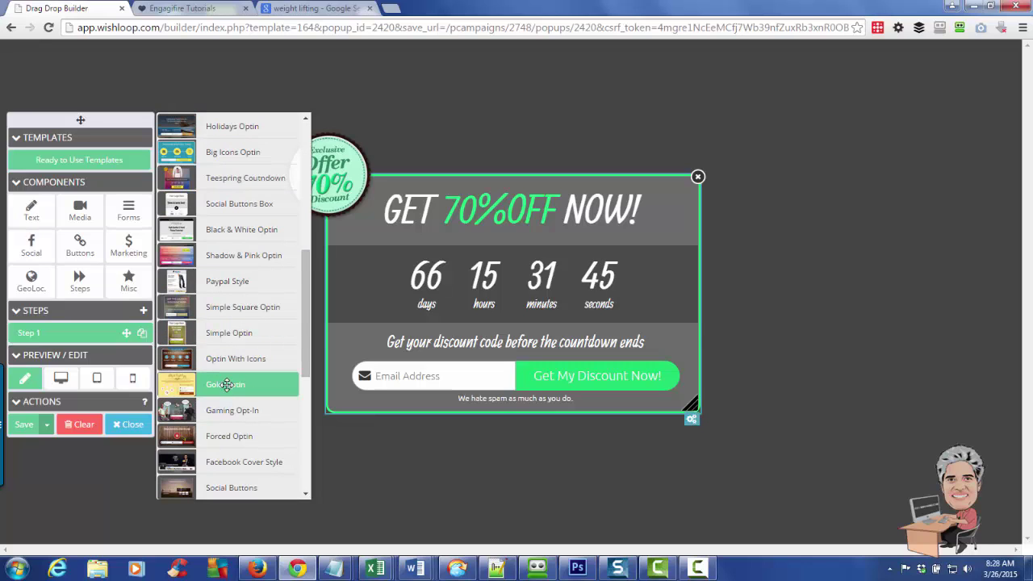
left_click_drag(223, 383, 499, 271)
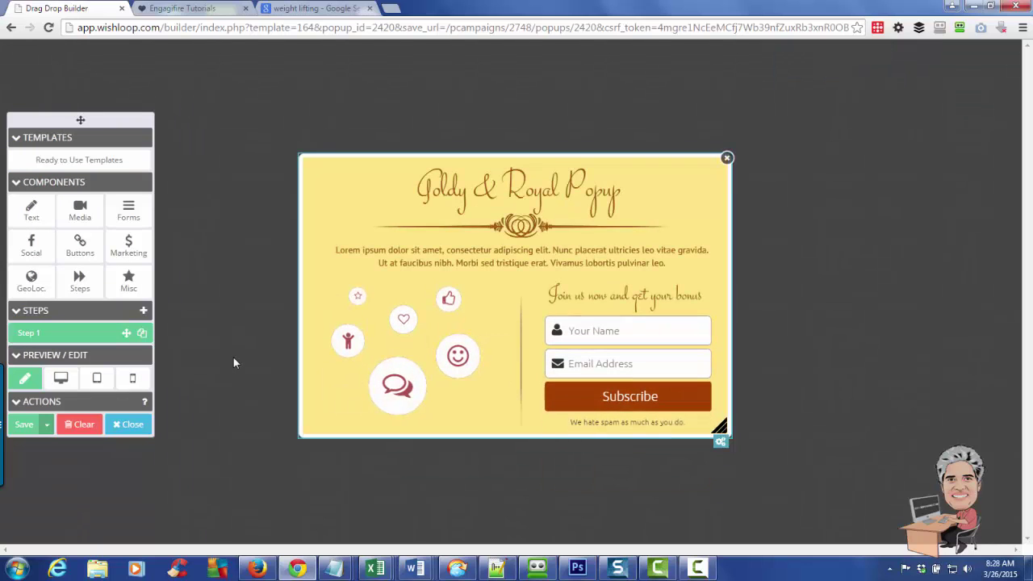
Look through the available Marketing, Misc, GeoLoc., Social and Text components.
left_click(125, 252)
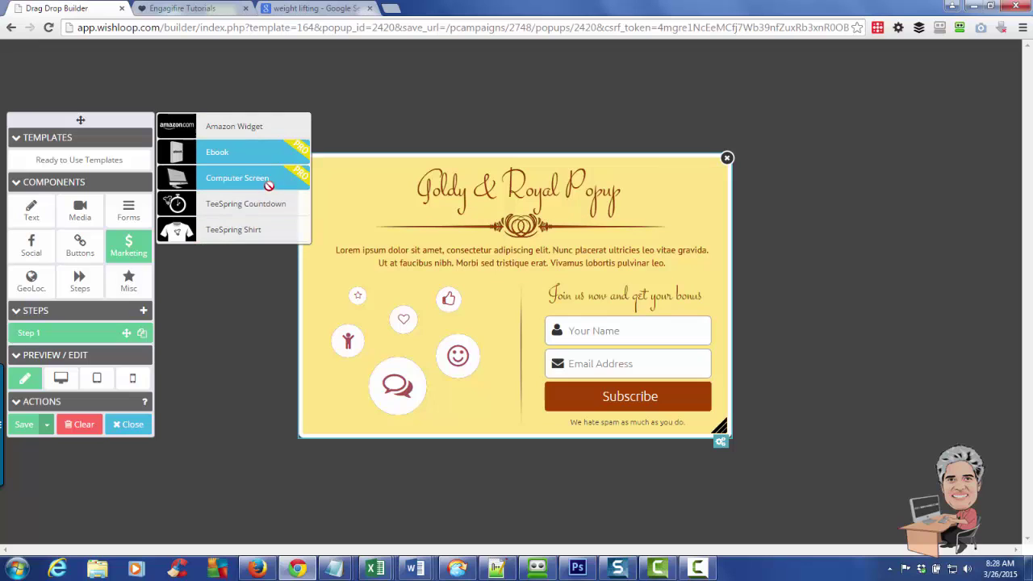
left_click(129, 283)
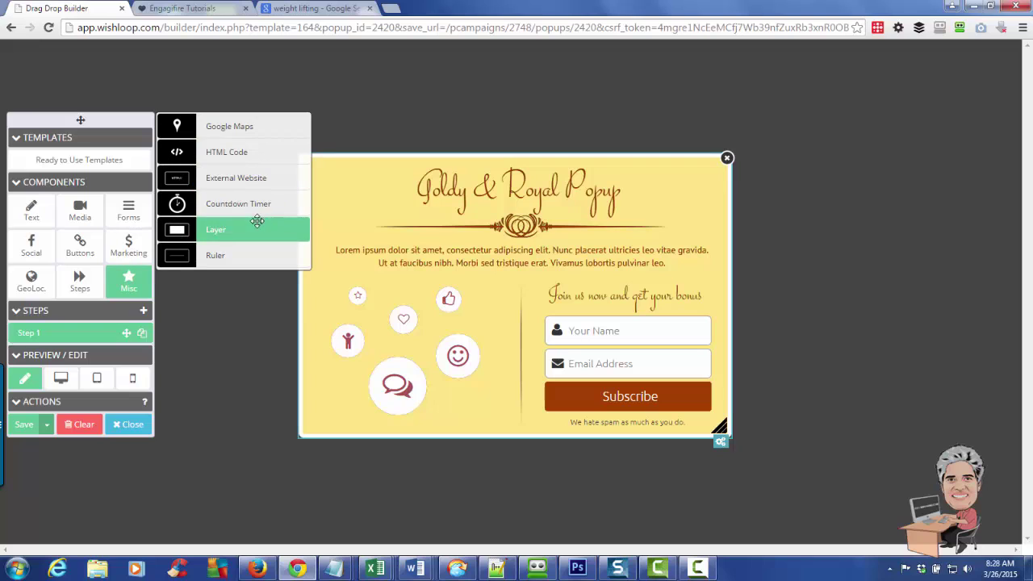
left_click(26, 288)
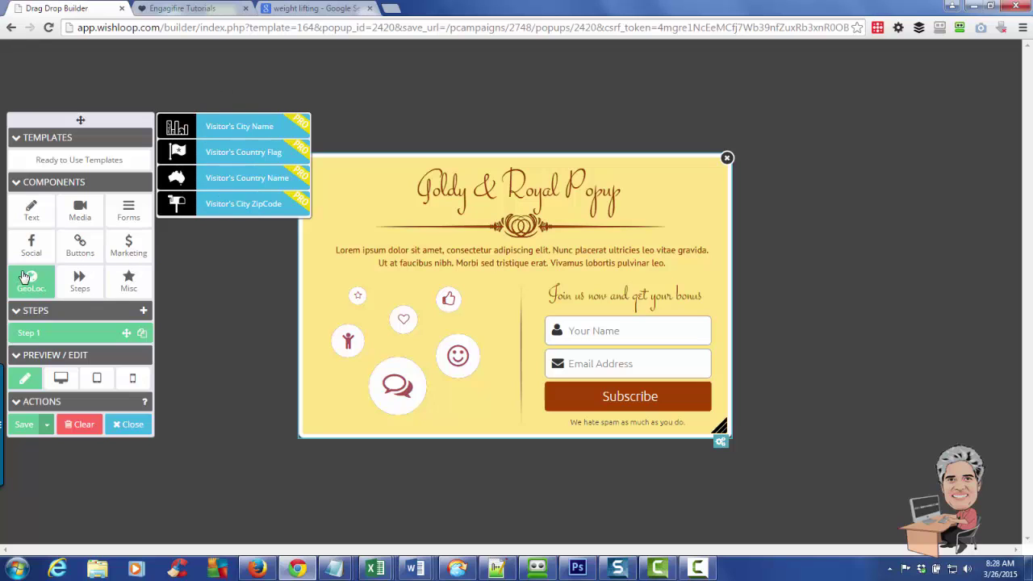
left_click(40, 252)
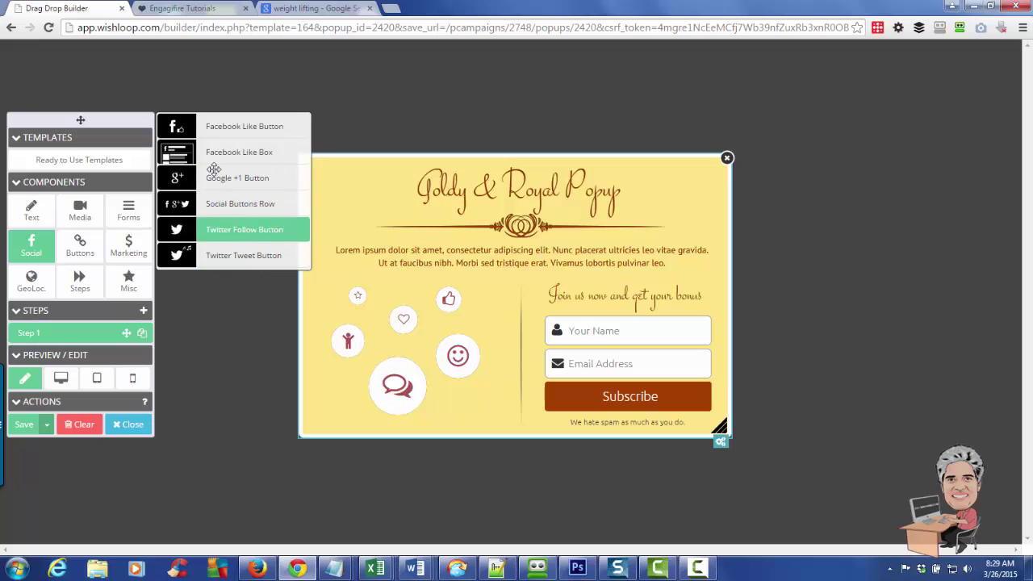
left_click(33, 214)
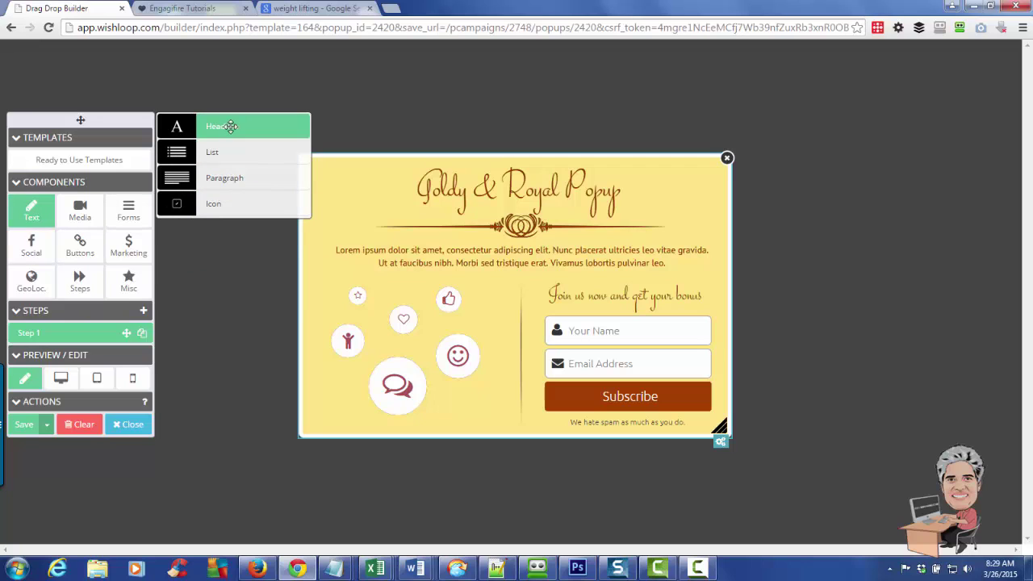
Replace the popup design with the first Video Optin White template in the ready-to-use list.
left_click(84, 171)
left_click_drag(237, 126, 494, 214)
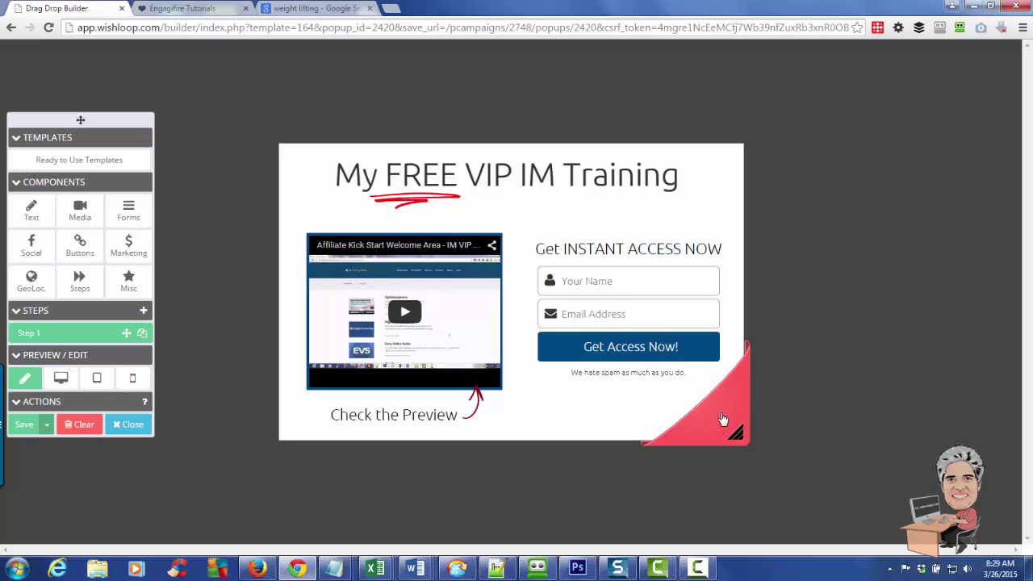
Replace the popup design with the ready-to-use Paypal Style template.
left_click(71, 161)
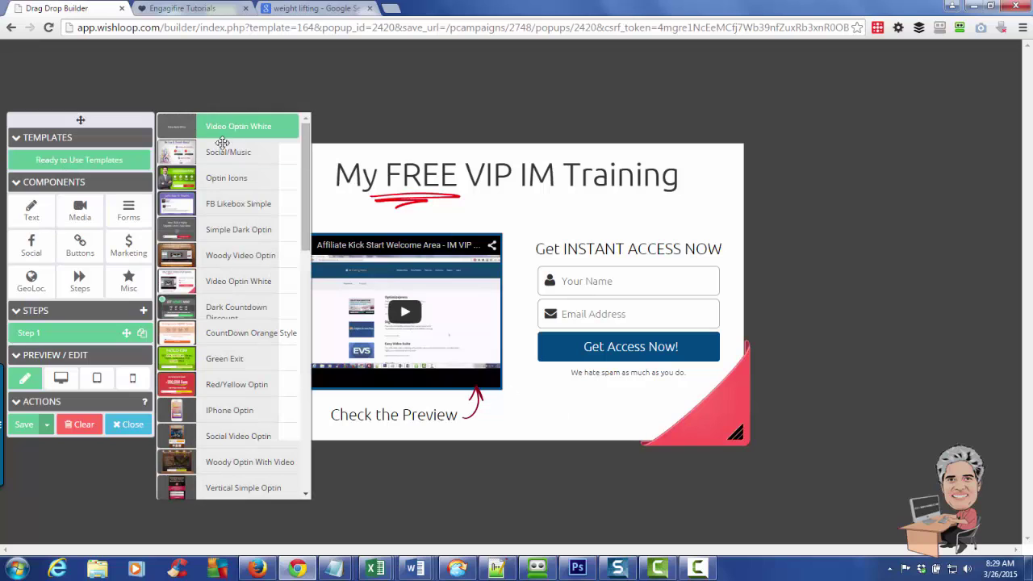
scroll(232, 284, "down", 3)
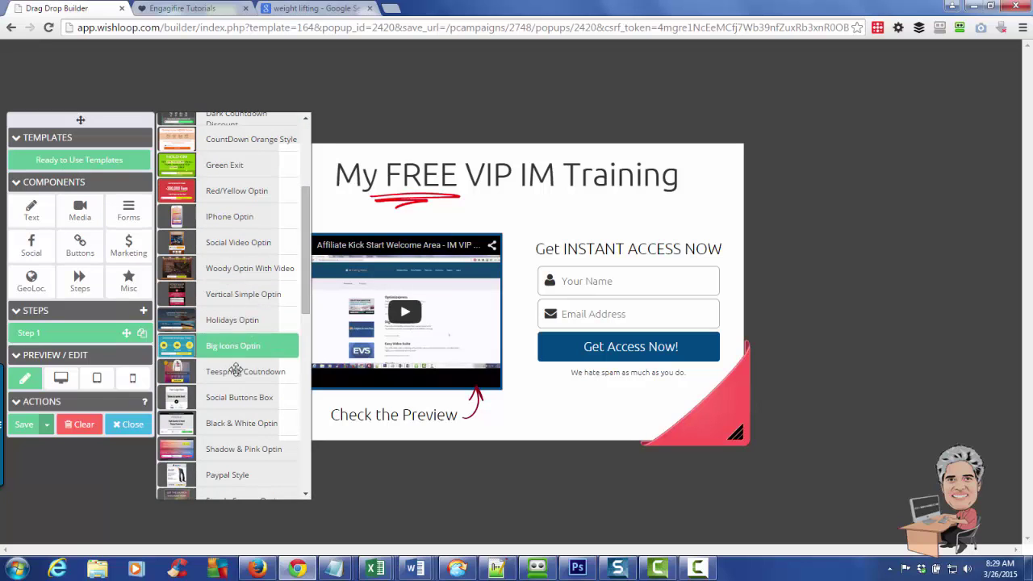
scroll(232, 430, "down", 2)
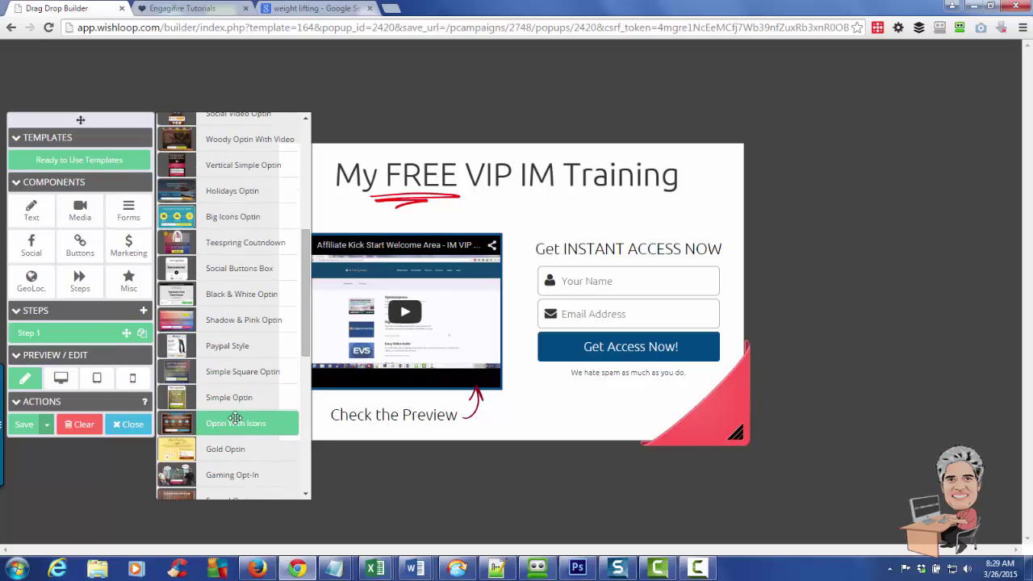
left_click_drag(230, 346, 484, 295)
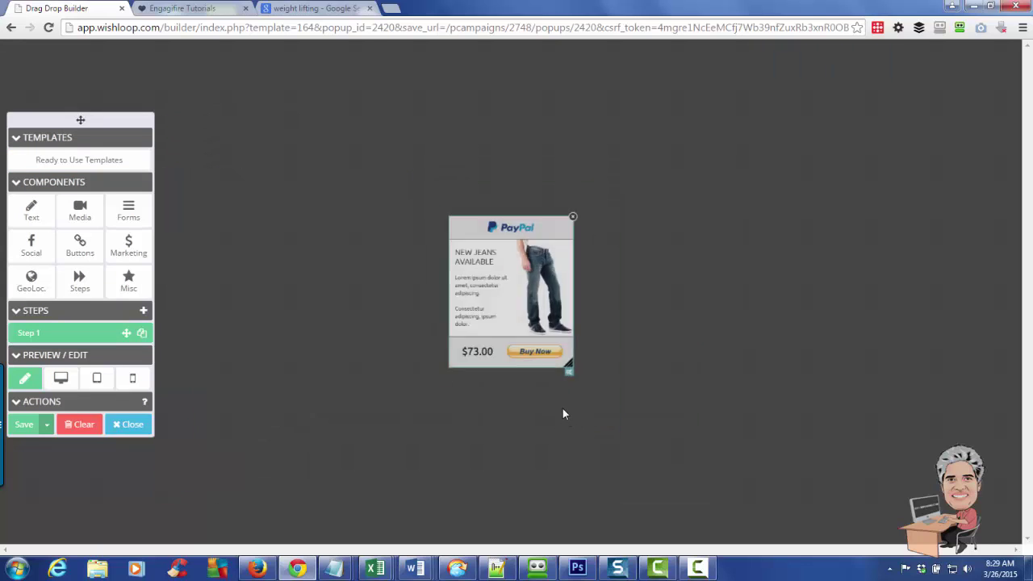
Inspect the PayPal popup's editable elements: the Buy Now button, the price, the headline and the first paragraph.
left_click(555, 392)
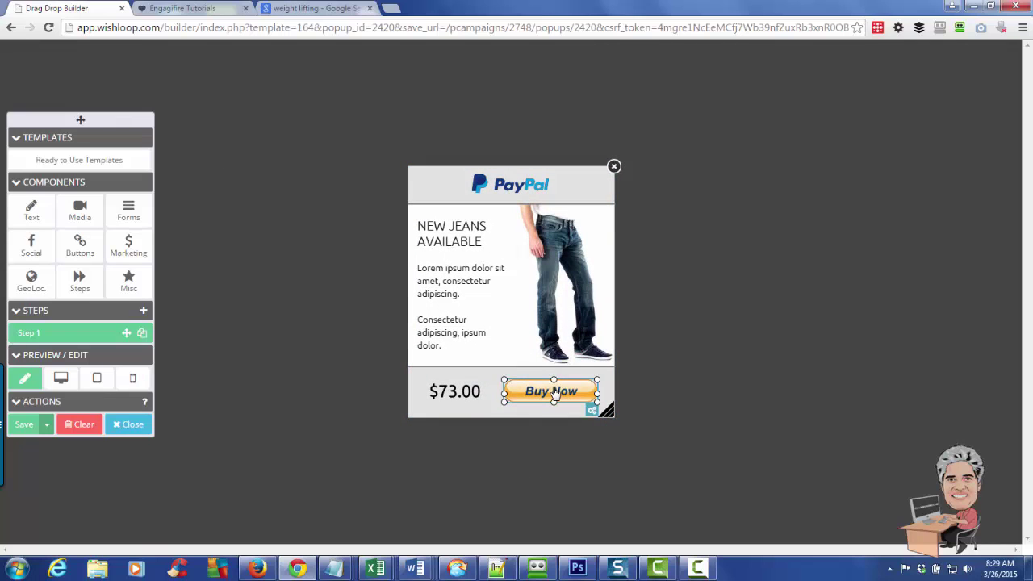
left_click(476, 391)
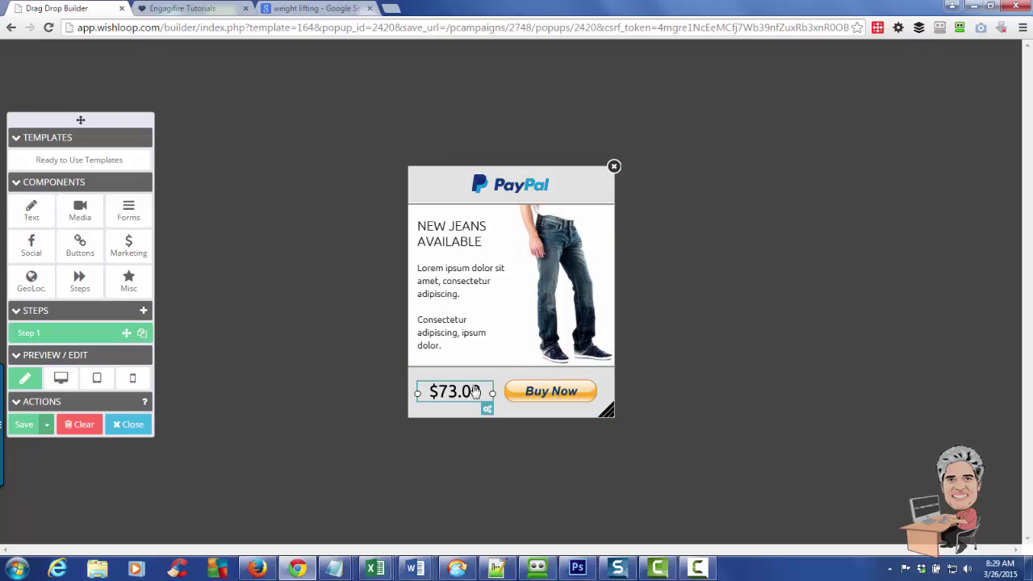
left_click(484, 233)
left_click(476, 274)
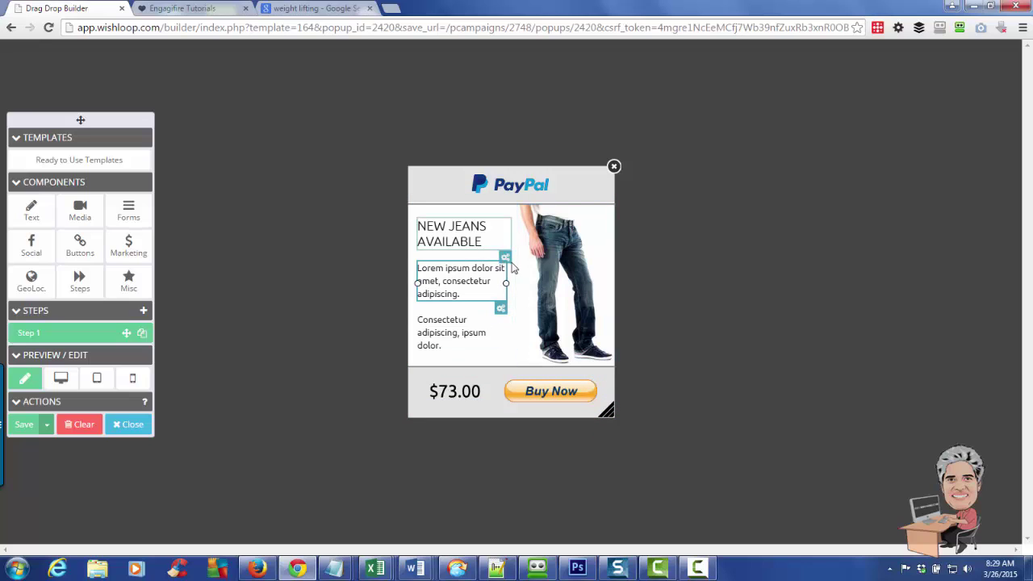
Open the layer settings of the popup's grey footer band, followed by the settings of the PayPal Buy Now button.
left_click(589, 398)
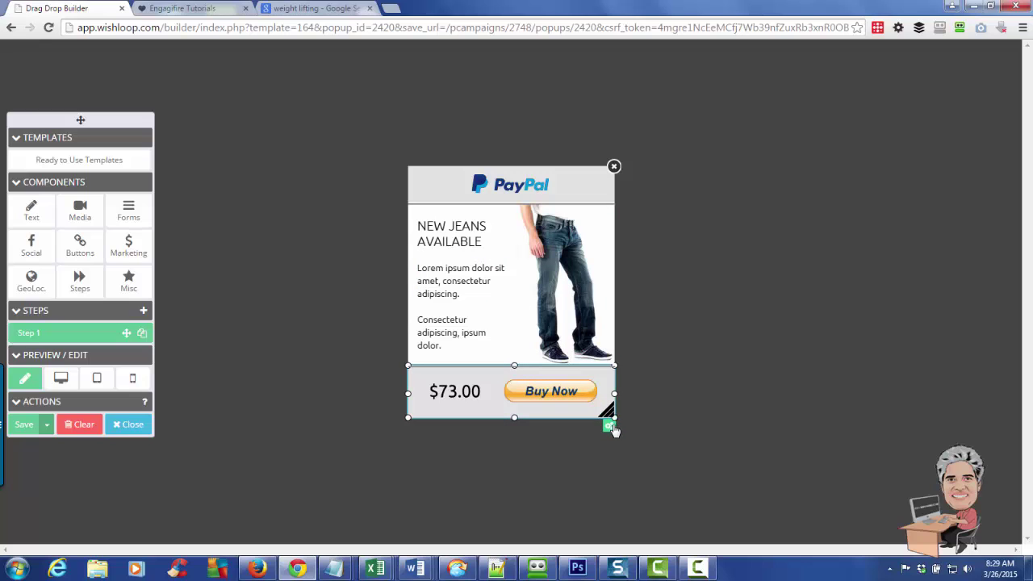
left_click(609, 425)
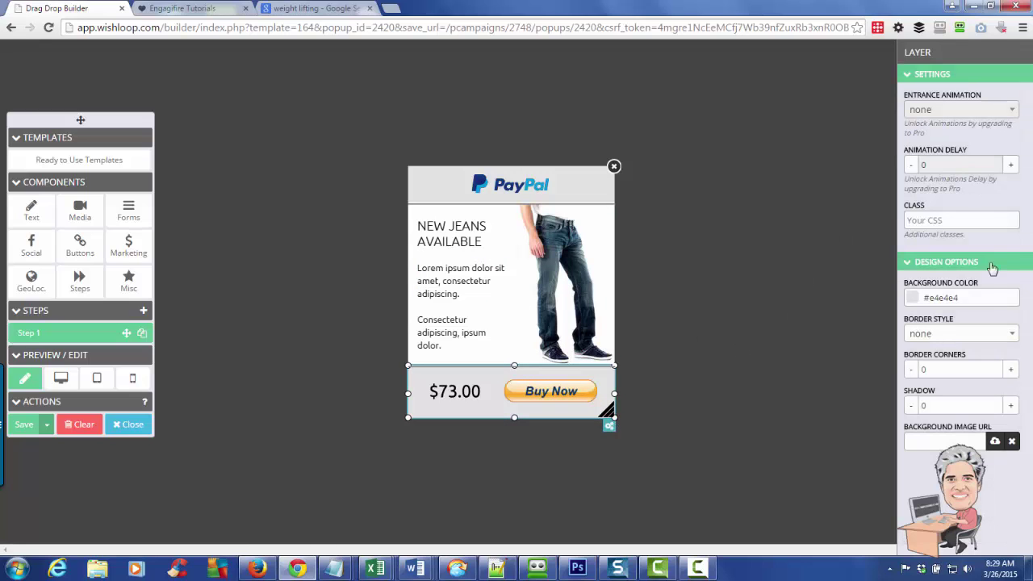
left_click(599, 392)
left_click(595, 412)
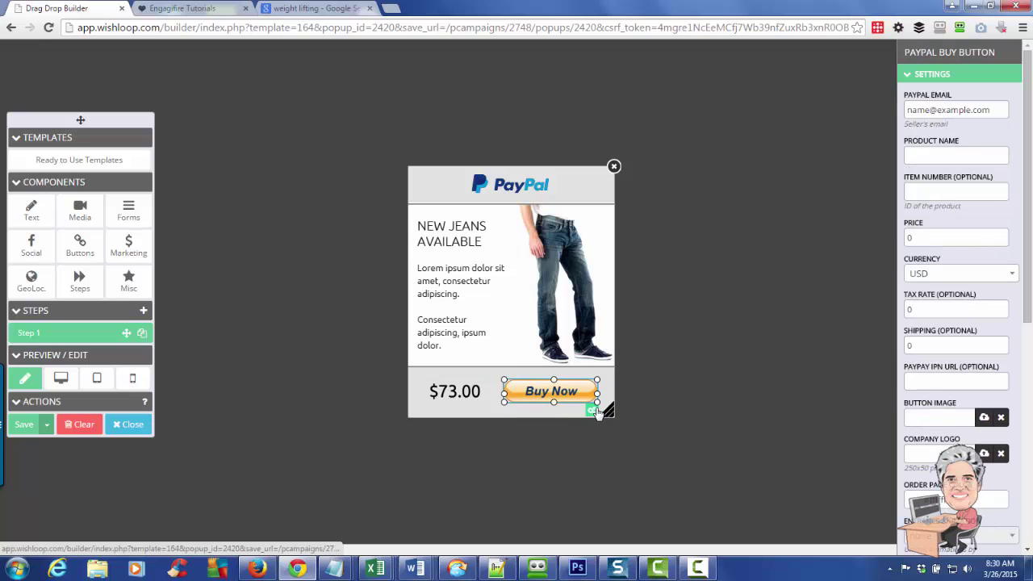
Review the PayPal Buy Button settings, from seller's e-mail, product name, item number and price through to the design options.
left_click(932, 109)
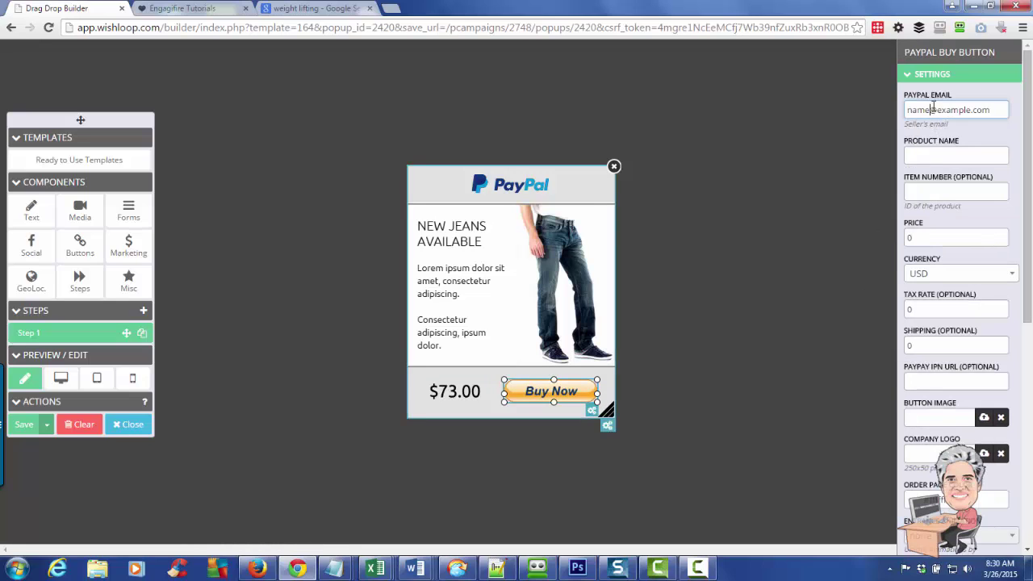
left_click_drag(911, 111, 984, 110)
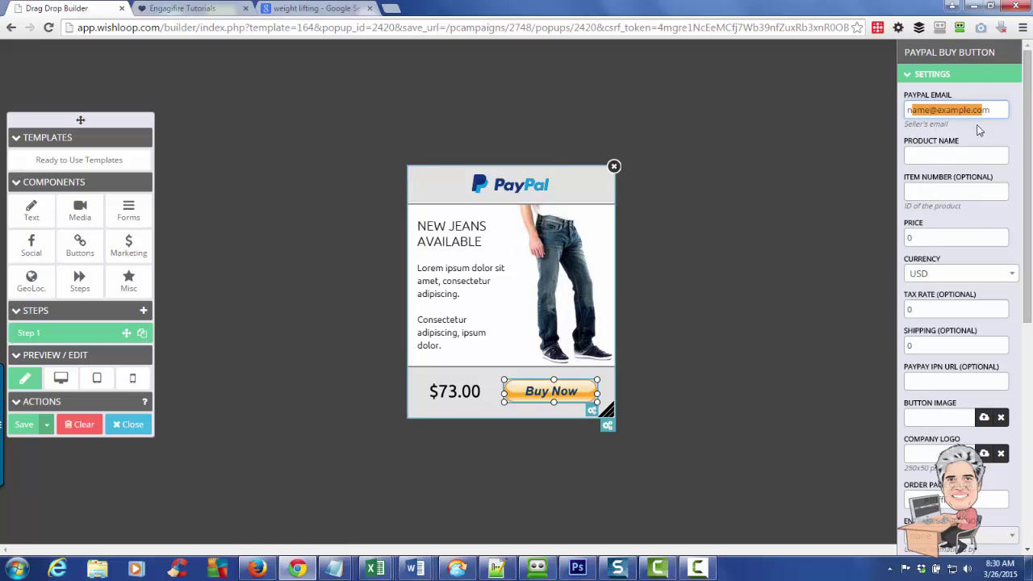
left_click(946, 155)
left_click(937, 190)
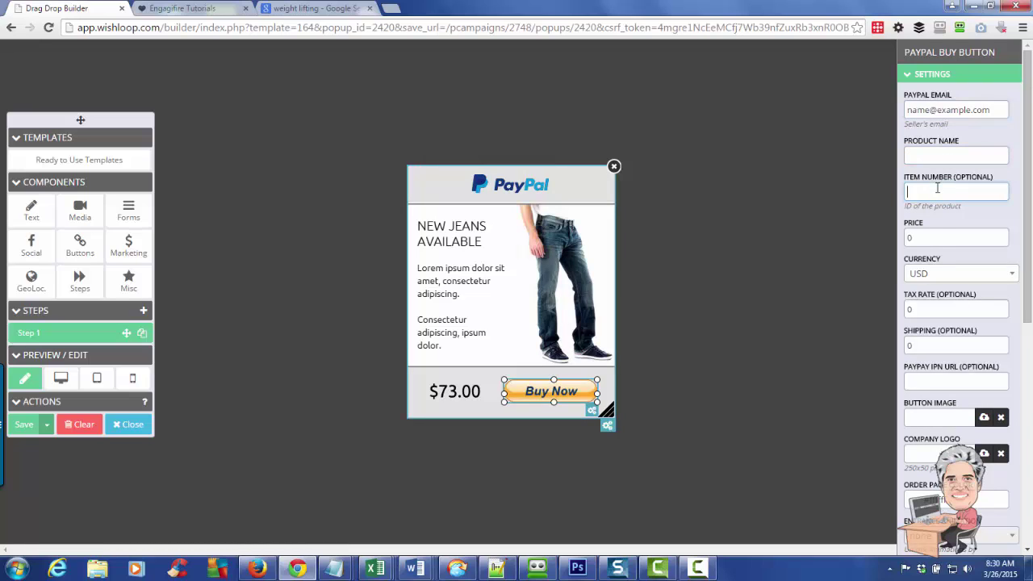
left_click(922, 239)
scroll(964, 305, "down", 1)
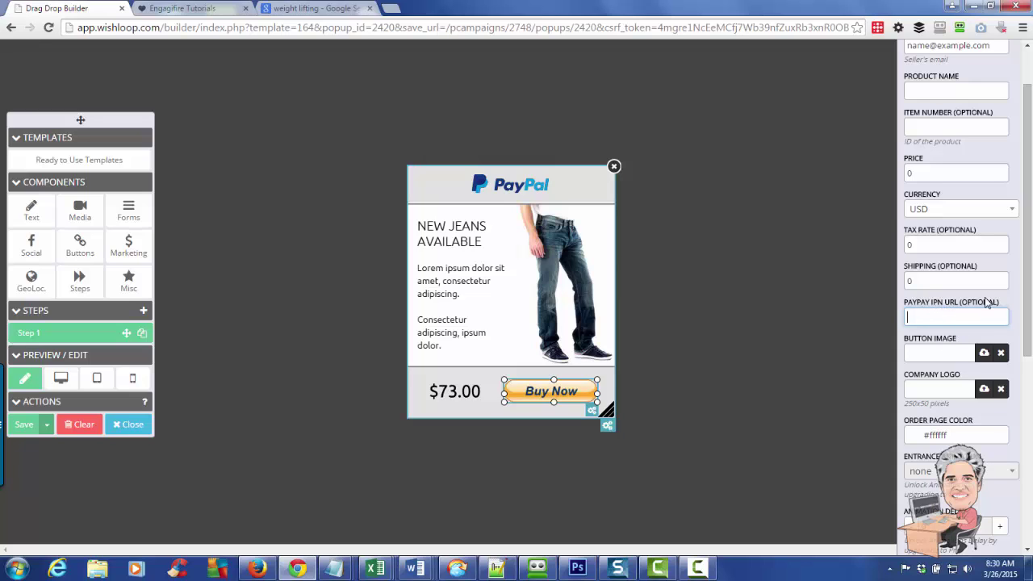
scroll(936, 388, "down", 5)
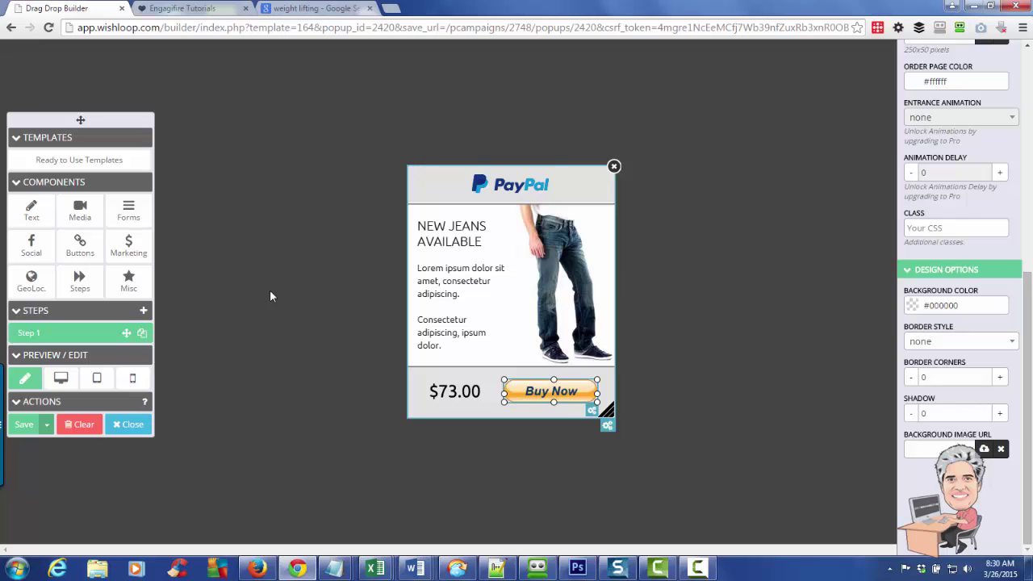
Look over the list of topics on the Engagifire Tutorials page and return to the Drag Drop Builder.
left_click(176, 9)
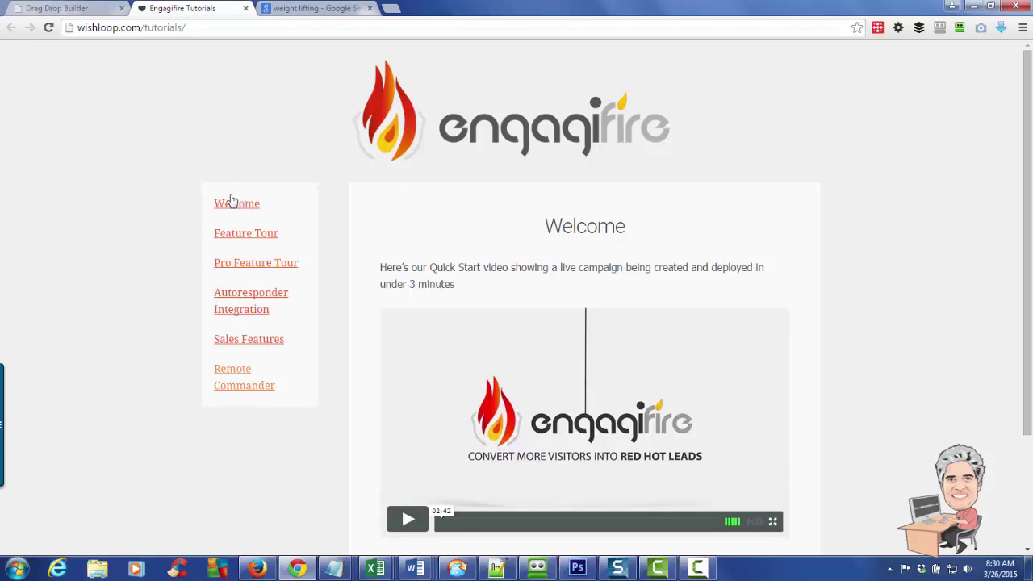
left_click(68, 9)
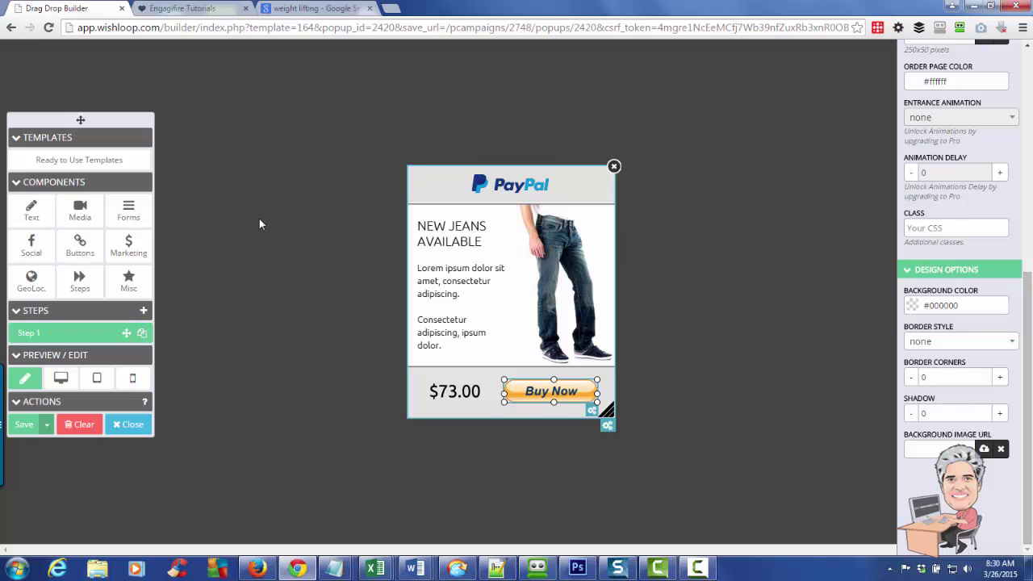
left_click(225, 9)
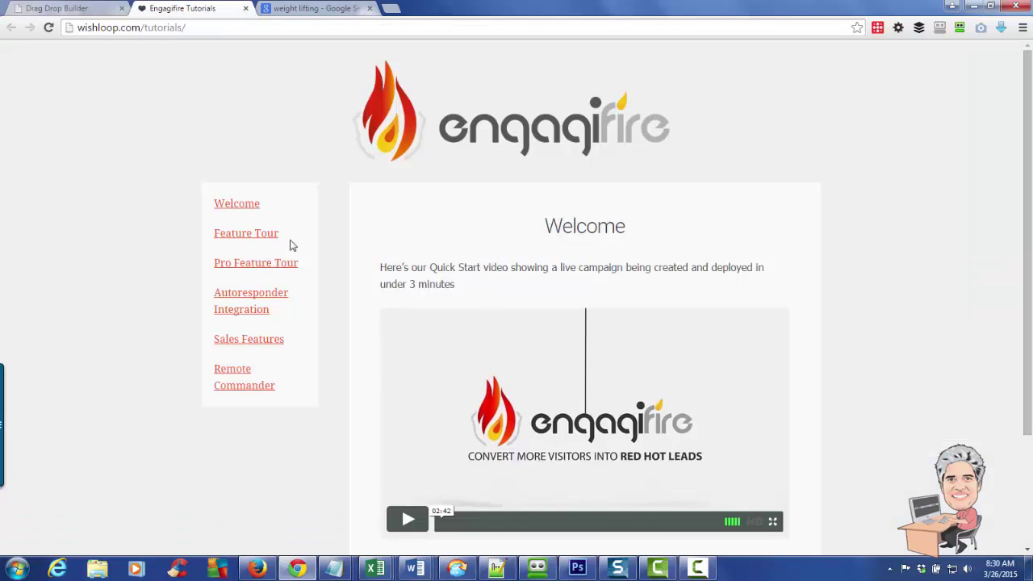
left_click(61, 9)
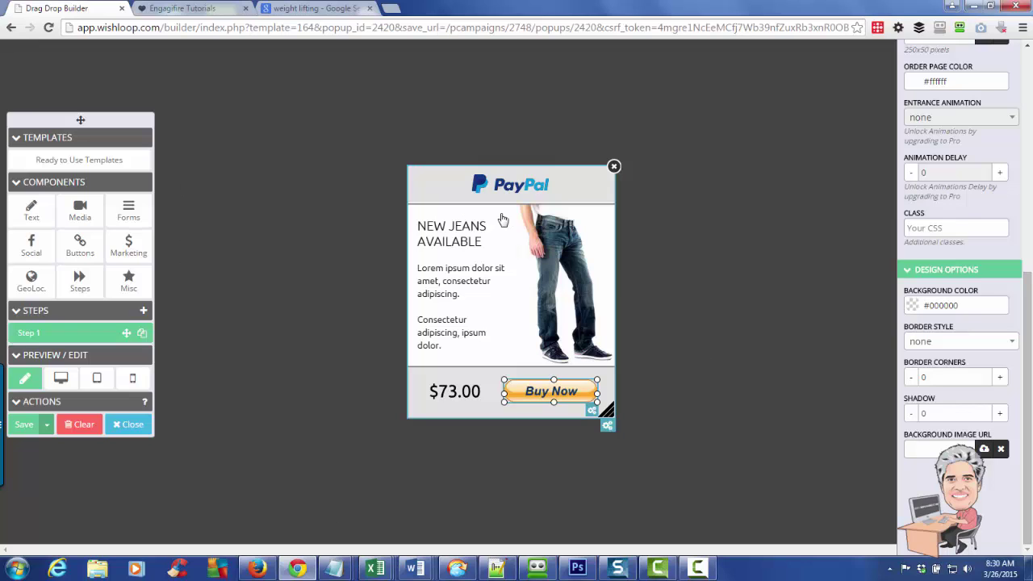
Preview the PayPal popup in the desktop, tablet and mobile phone views.
left_click(62, 379)
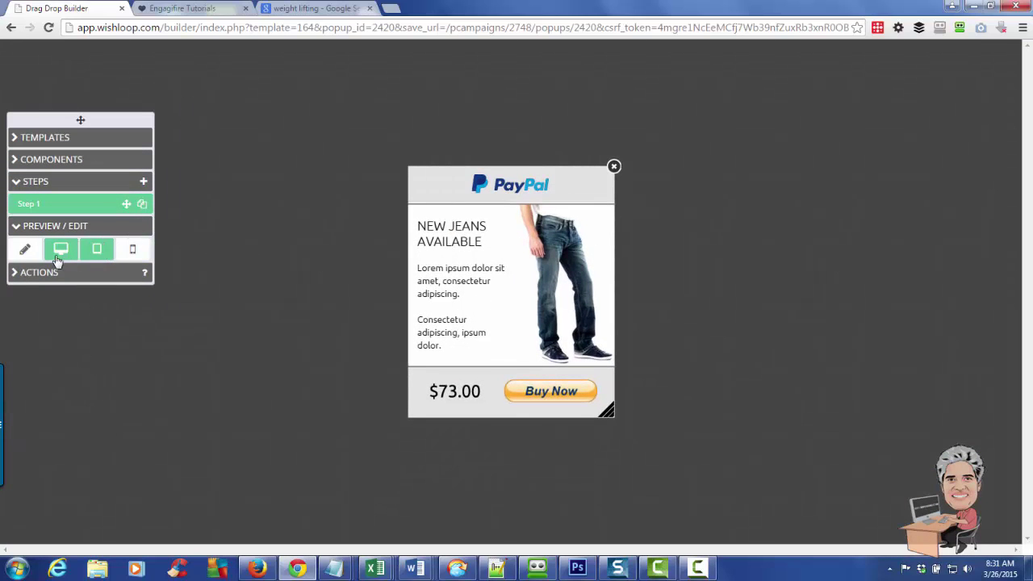
left_click(96, 249)
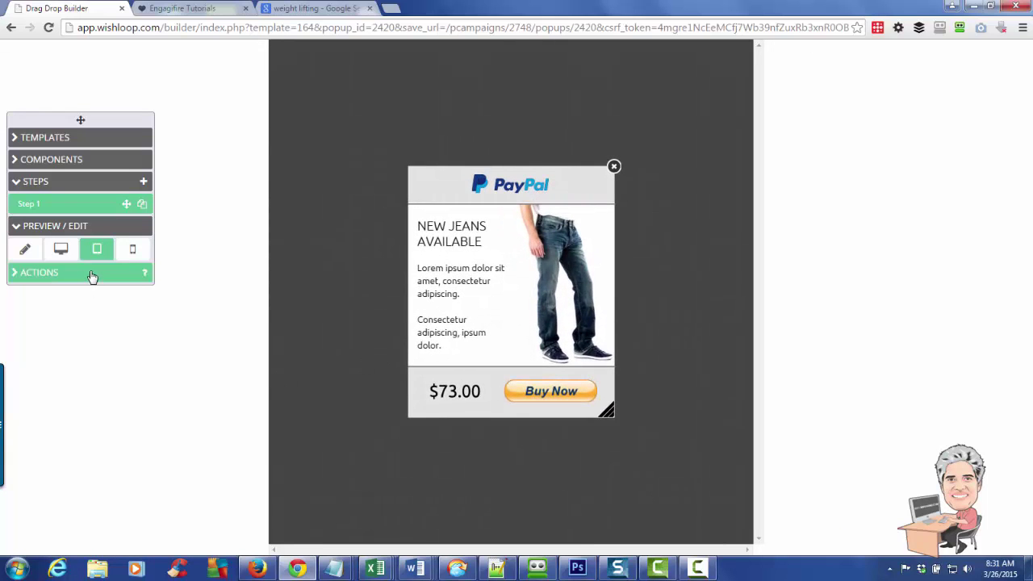
left_click(134, 250)
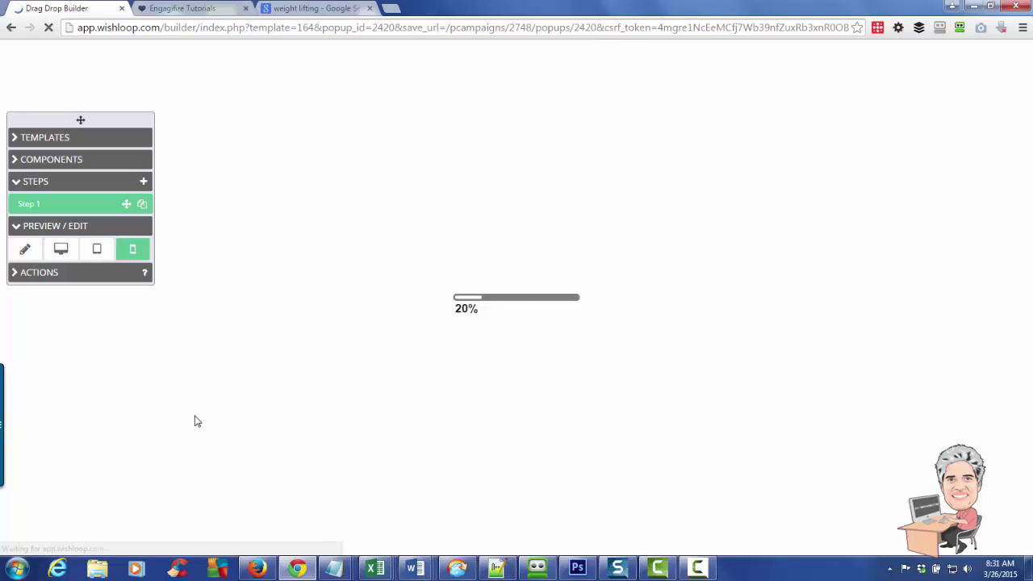